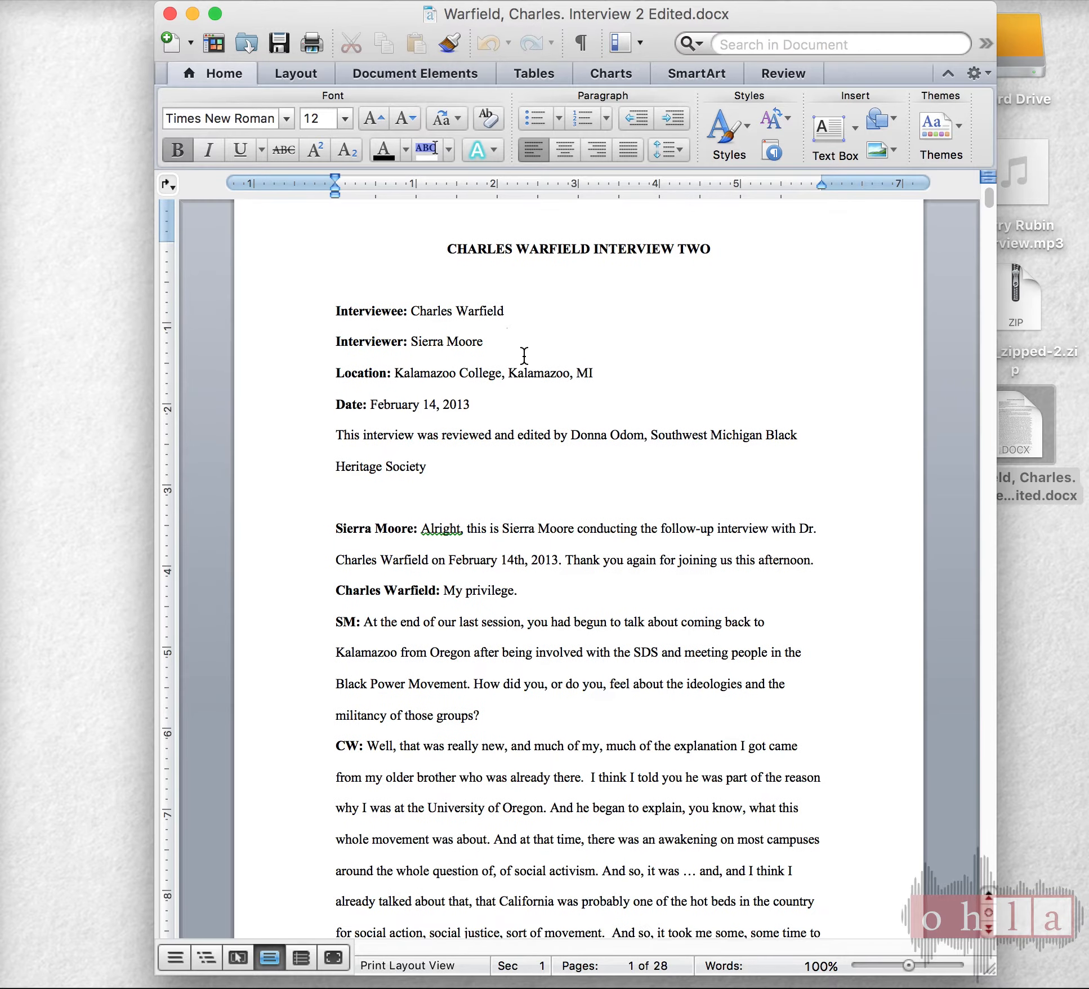
left_click(338, 500)
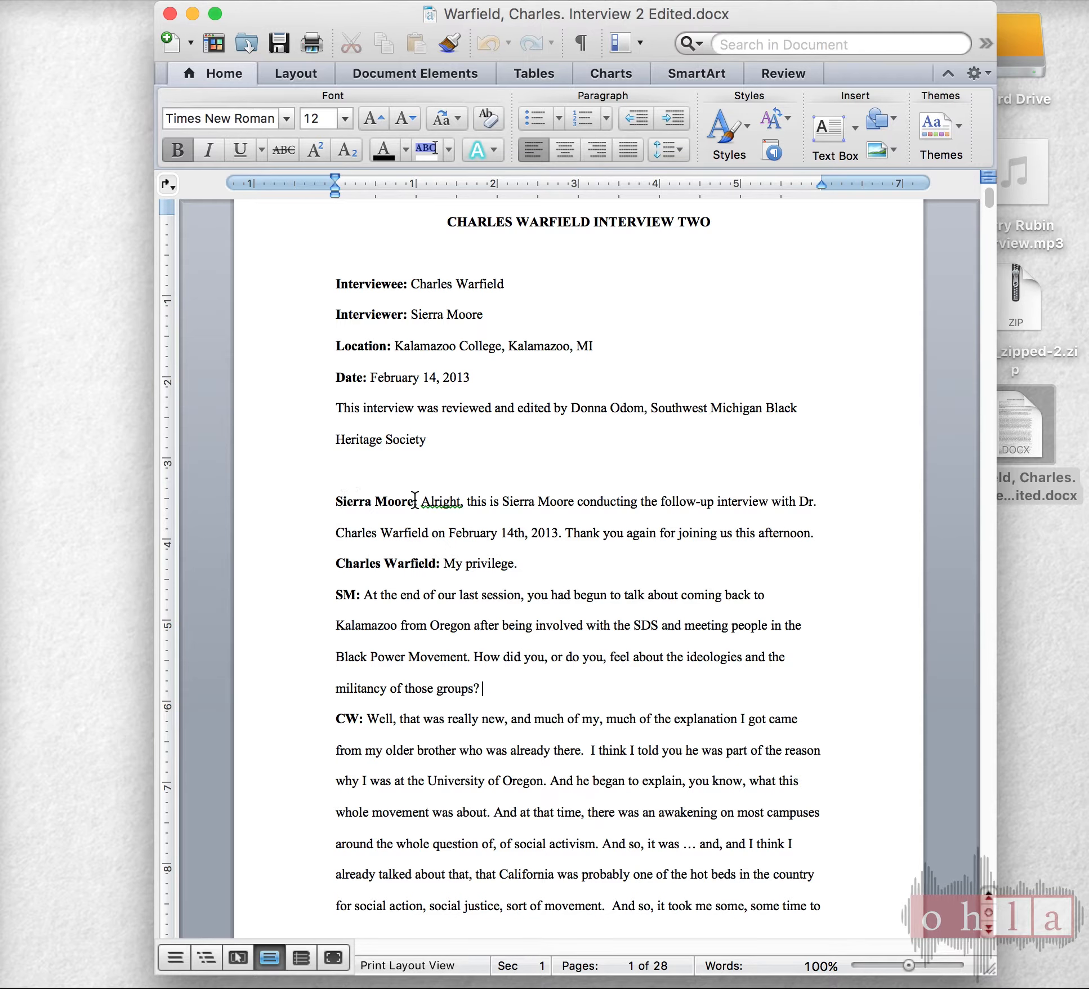
left_click_drag(423, 504, 557, 532)
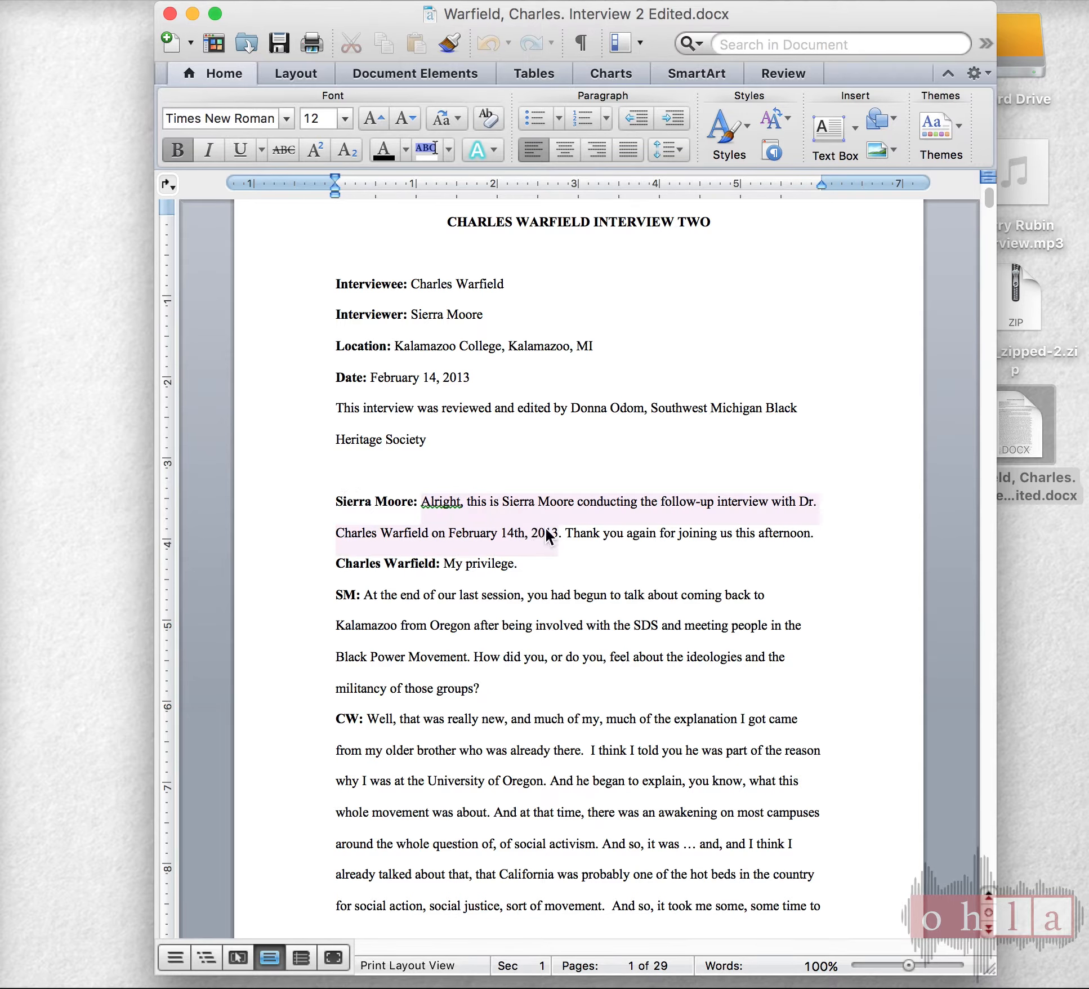
left_click(440, 603)
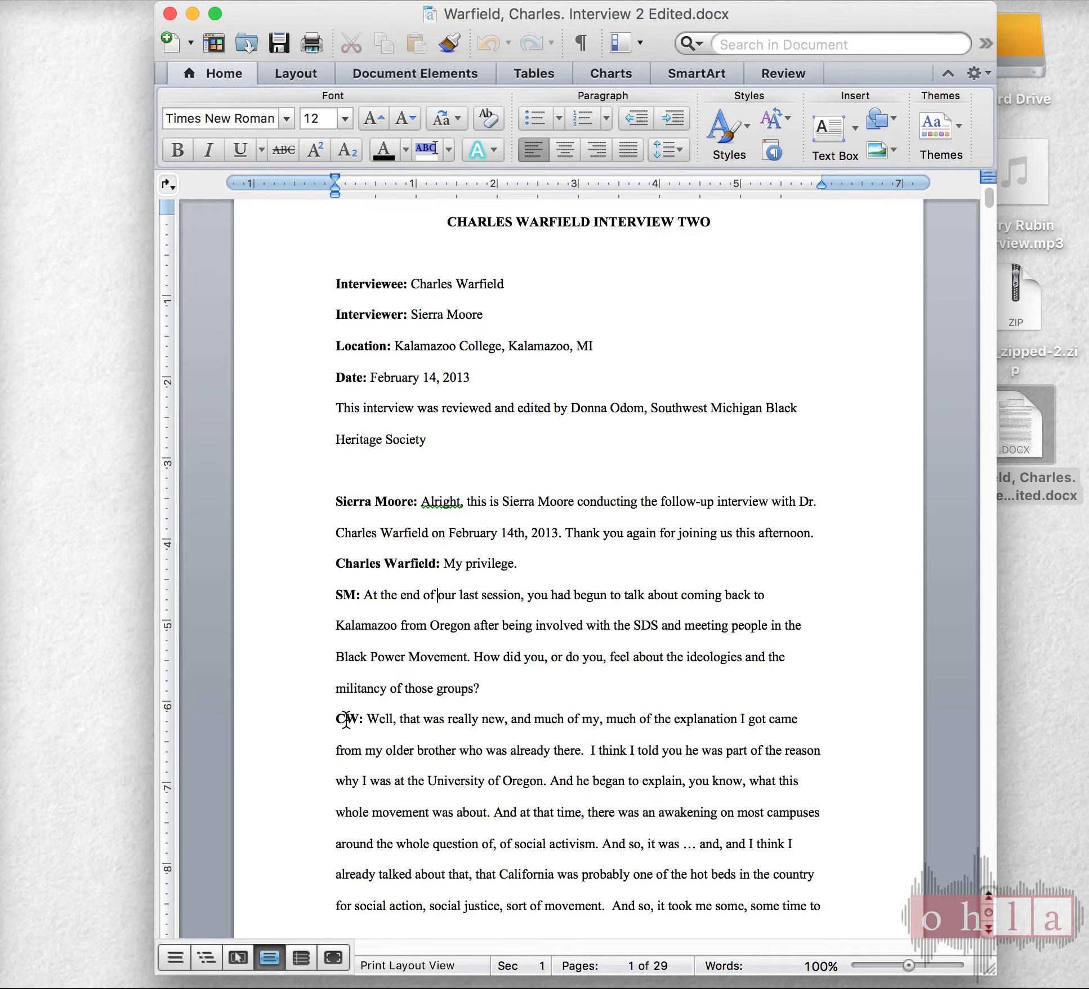
Step: Delete the title and the interview information block above the first speaker's line
scroll(479, 633, "up", 3)
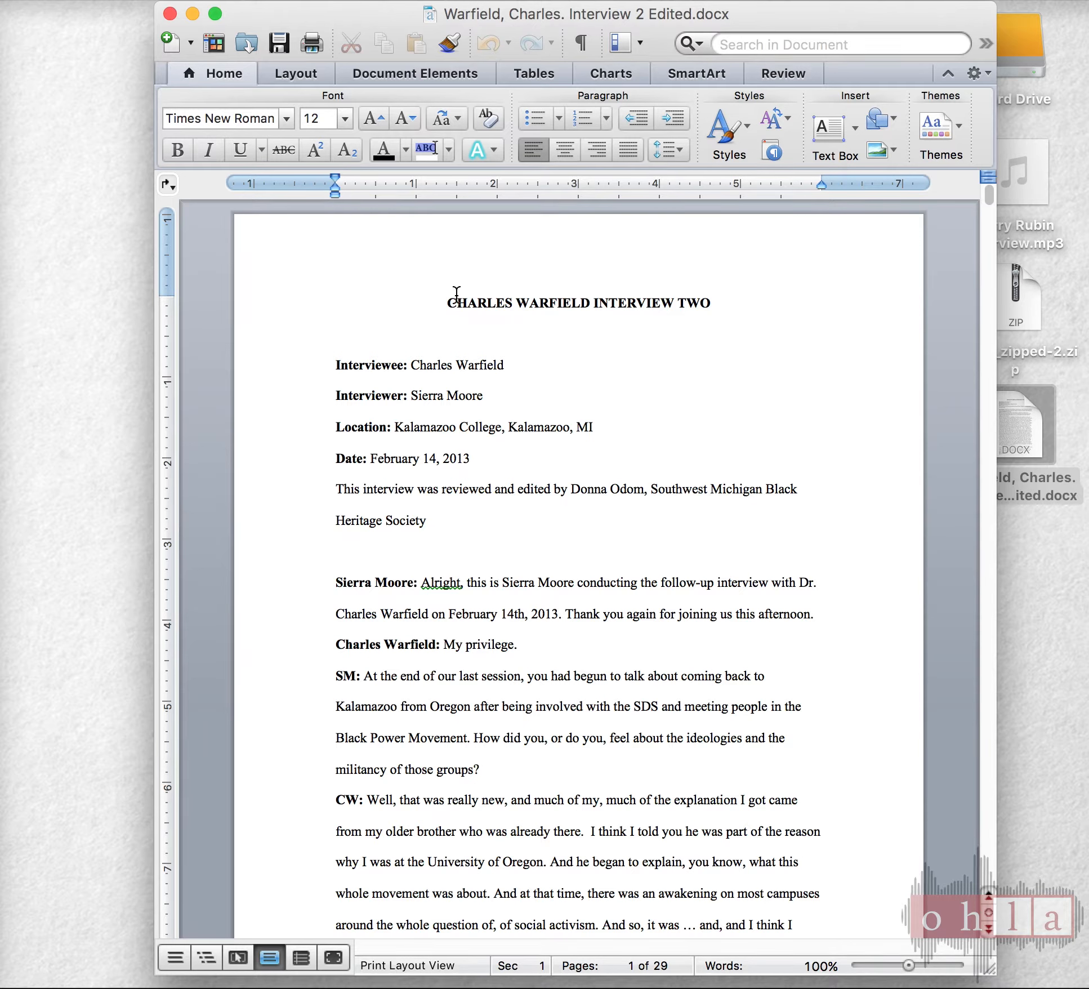
left_click_drag(448, 298, 777, 554)
key("BackSpace")
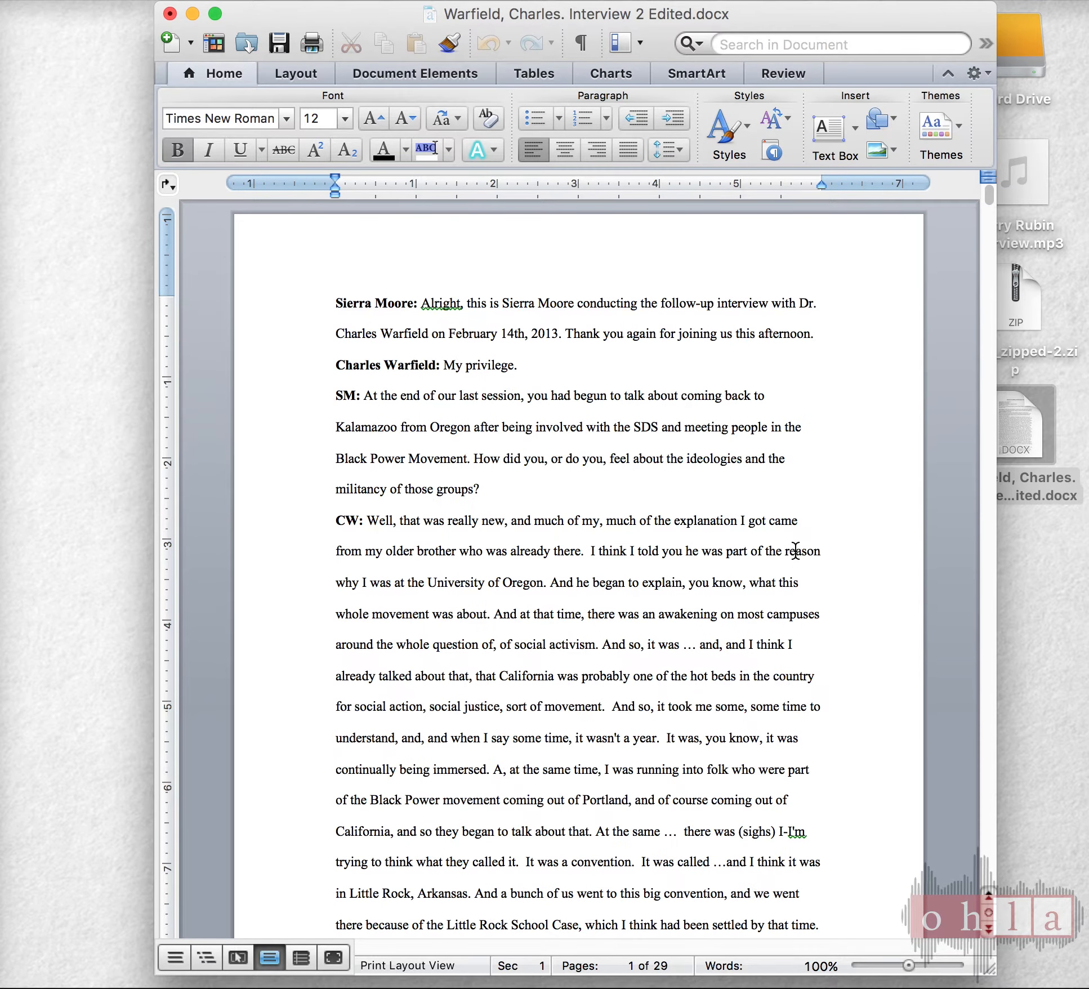
Step: Remove the page number from the footer of the first page and close the footer
scroll(655, 458, "down", 3)
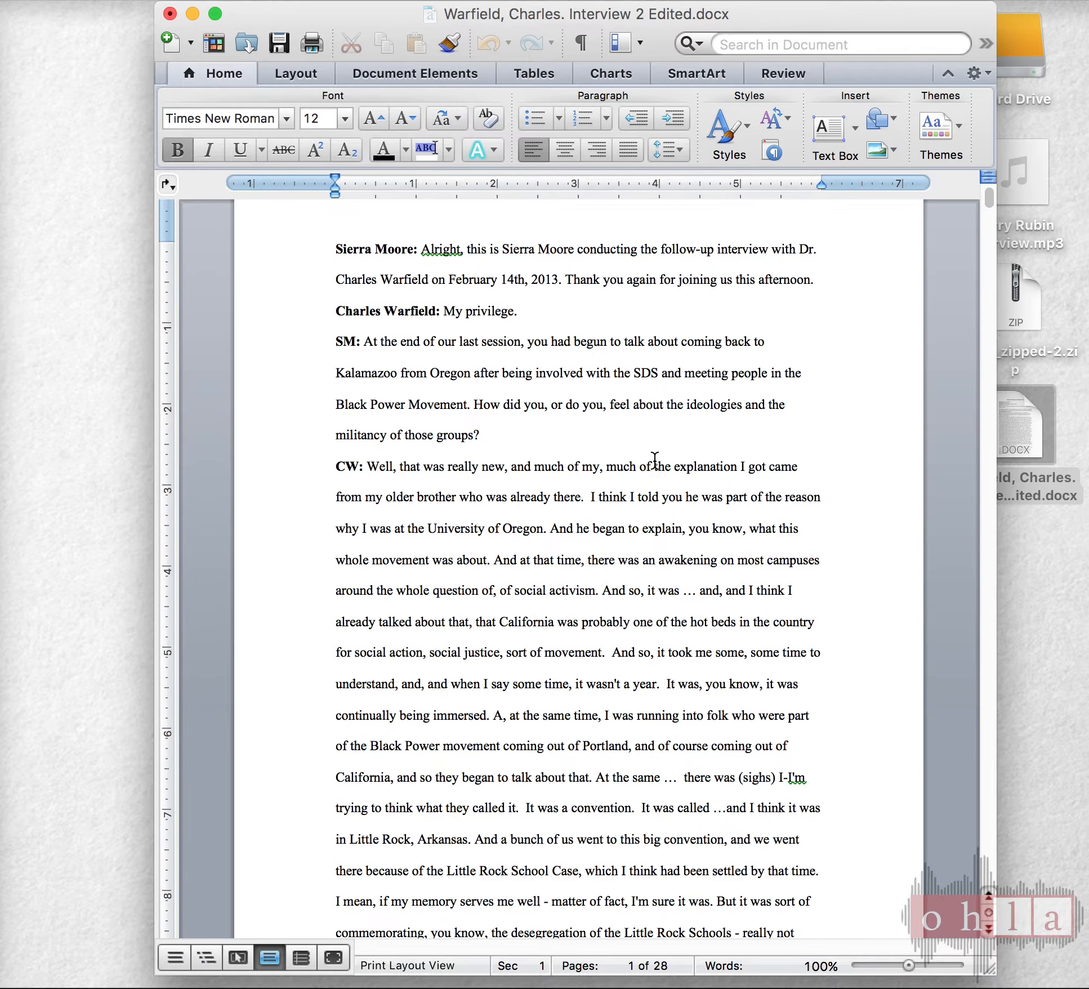
scroll(655, 459, "down", 4)
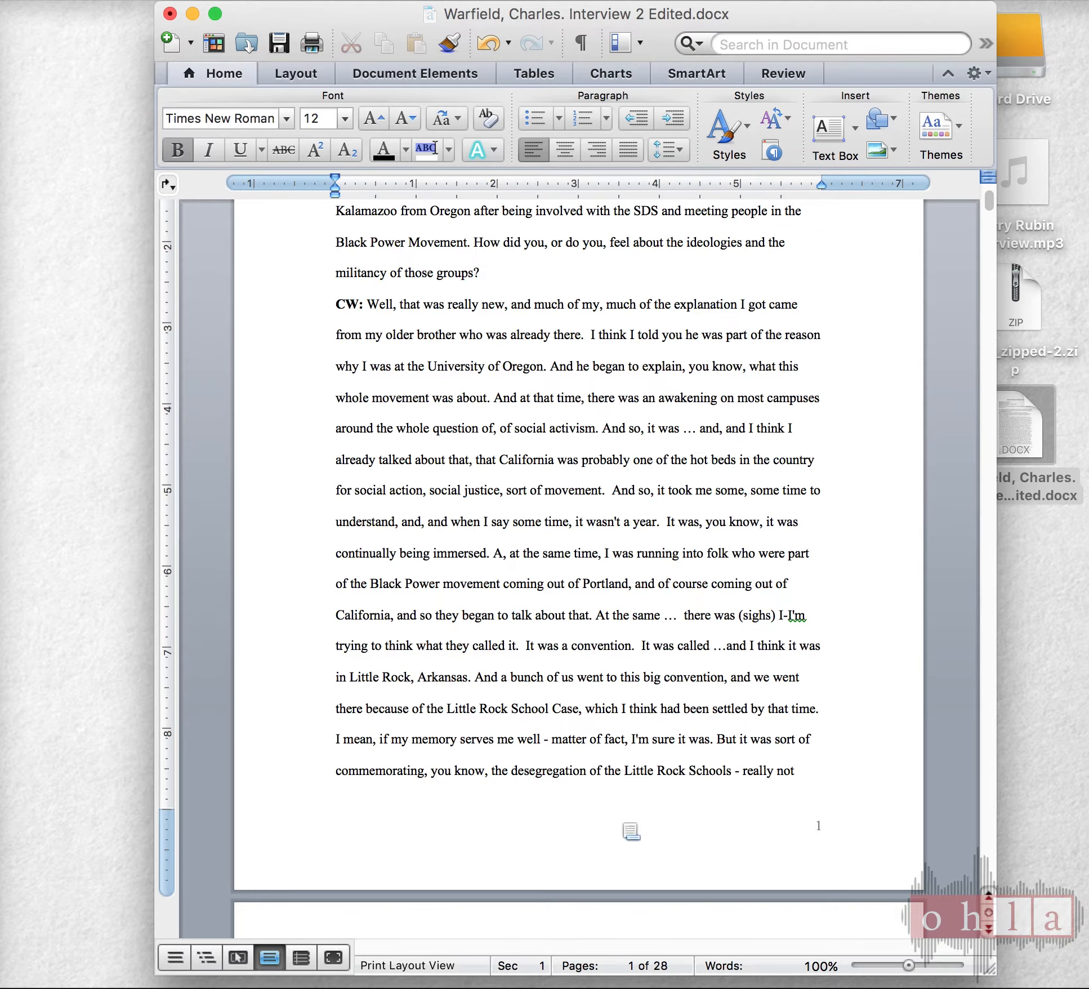
double_click(814, 821)
left_click(828, 828)
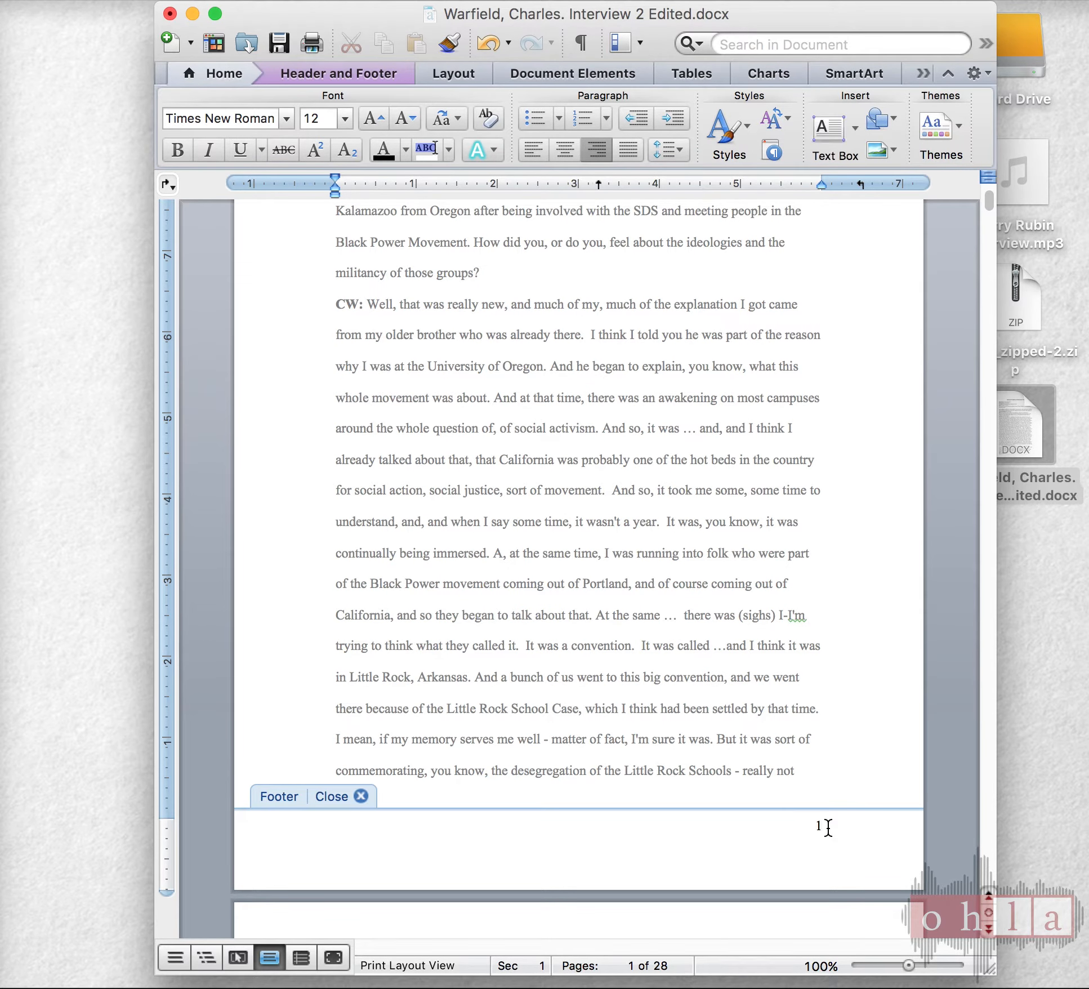
double_click(829, 828)
key("Delete")
left_click(360, 796)
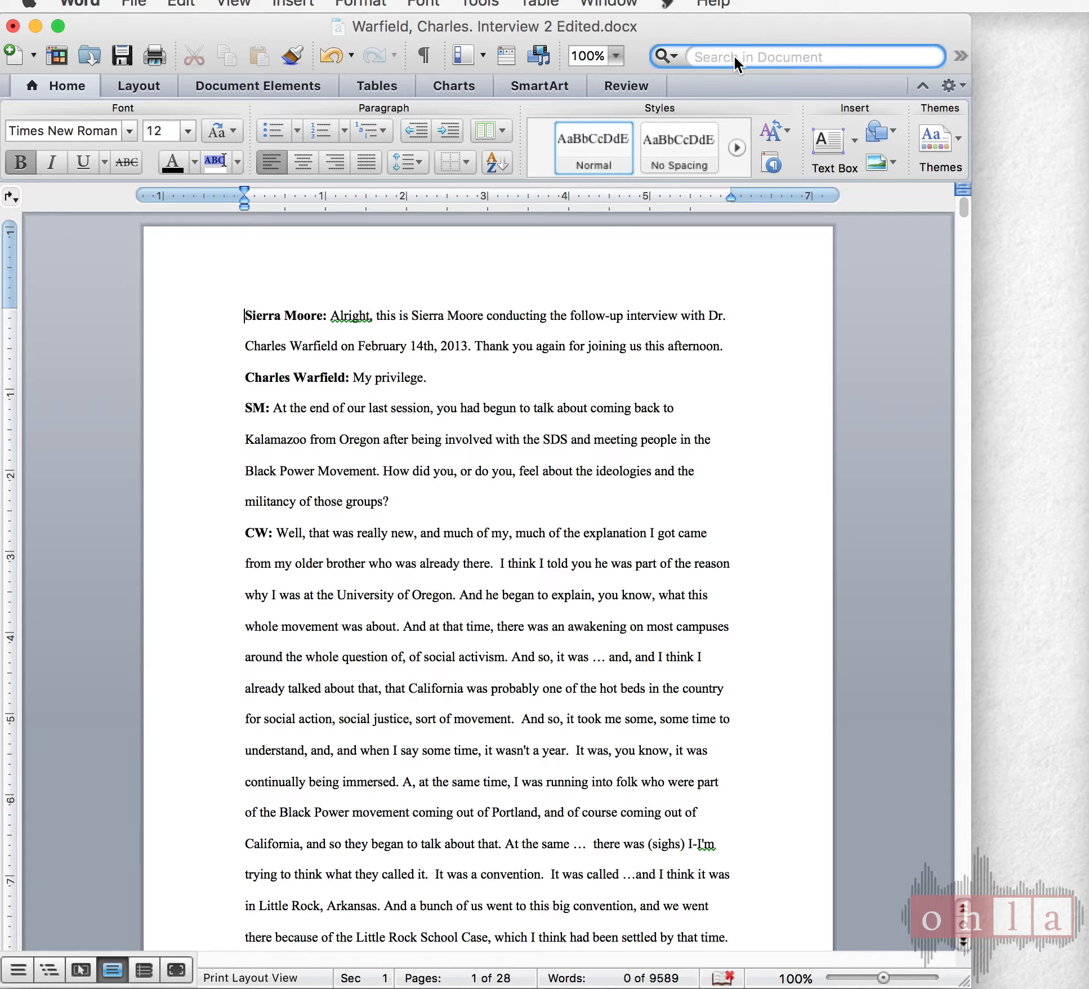
Step: Replace all section breaks (^b) in the document with nothing
type("^b")
left_click(672, 57)
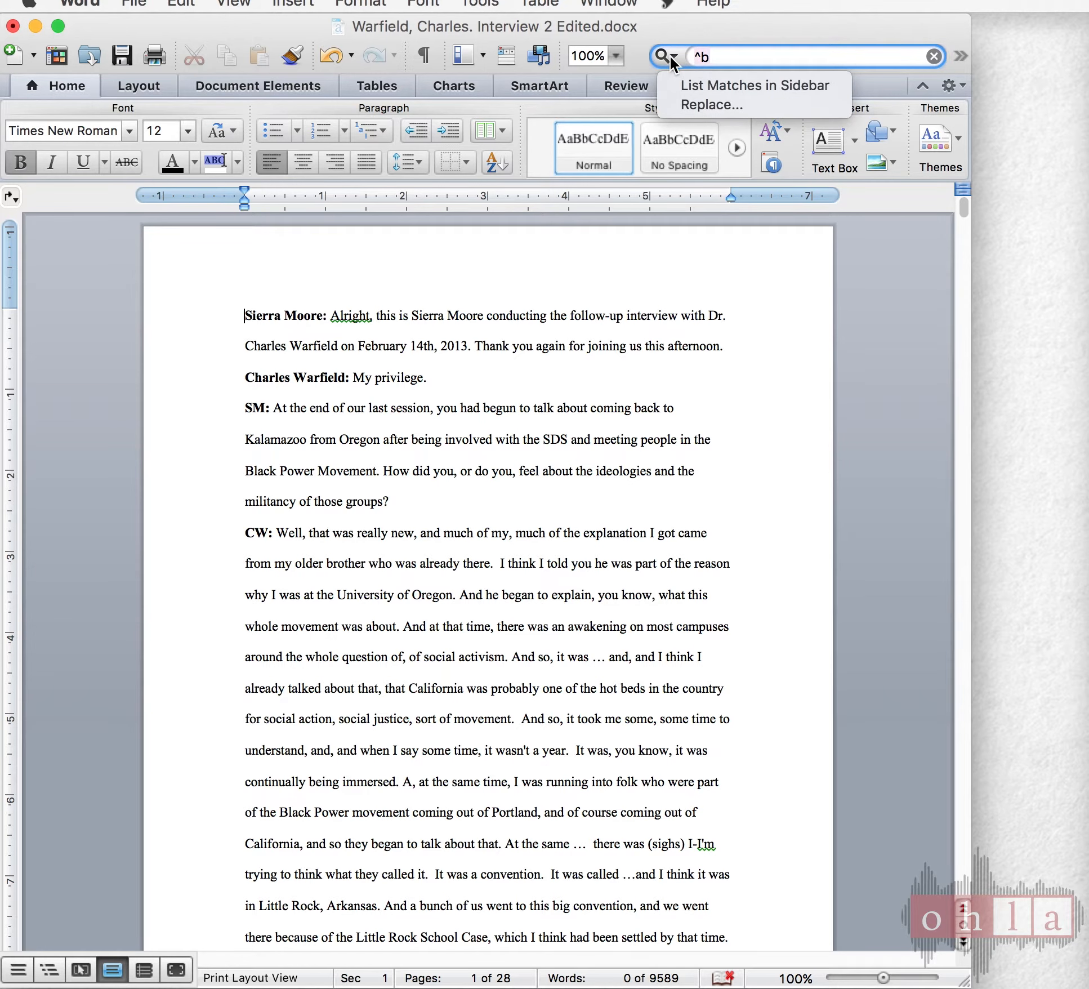
left_click(692, 102)
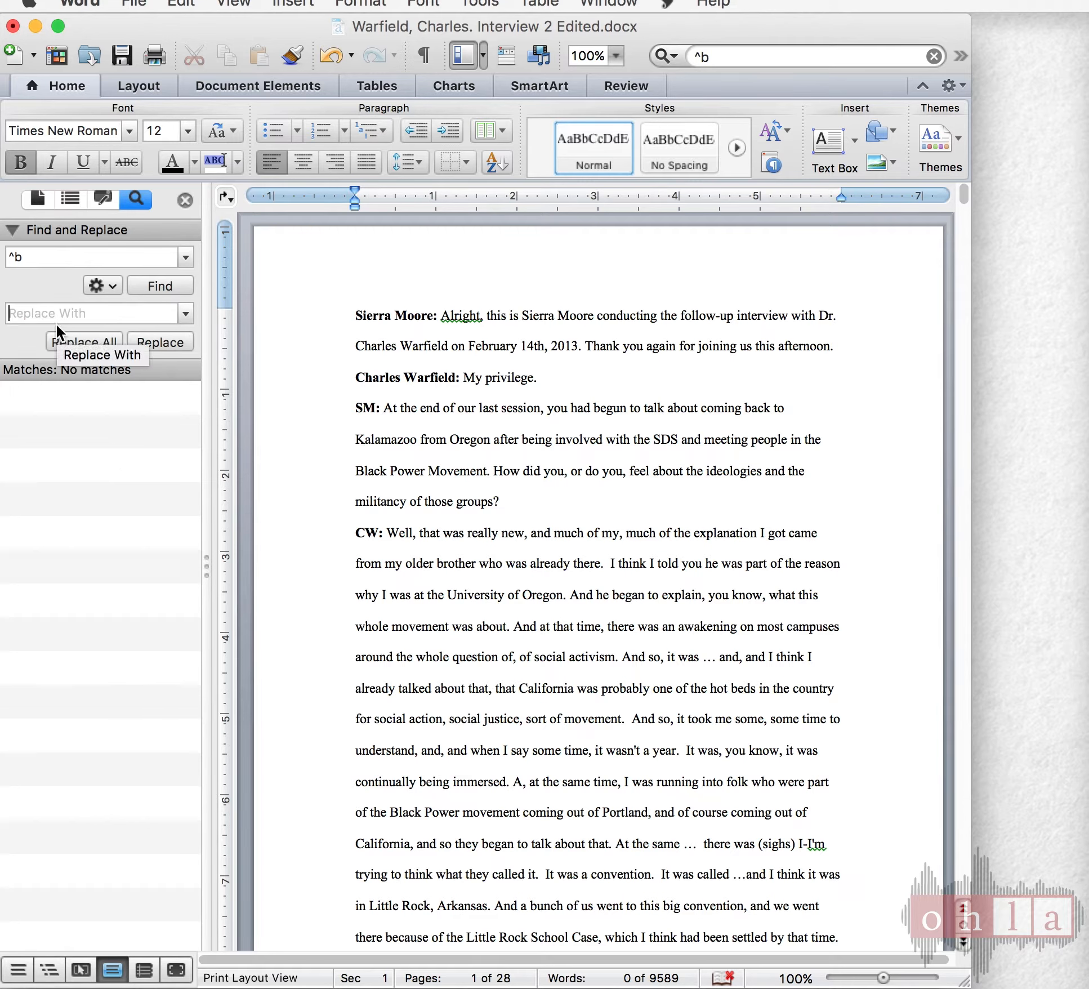
left_click(73, 338)
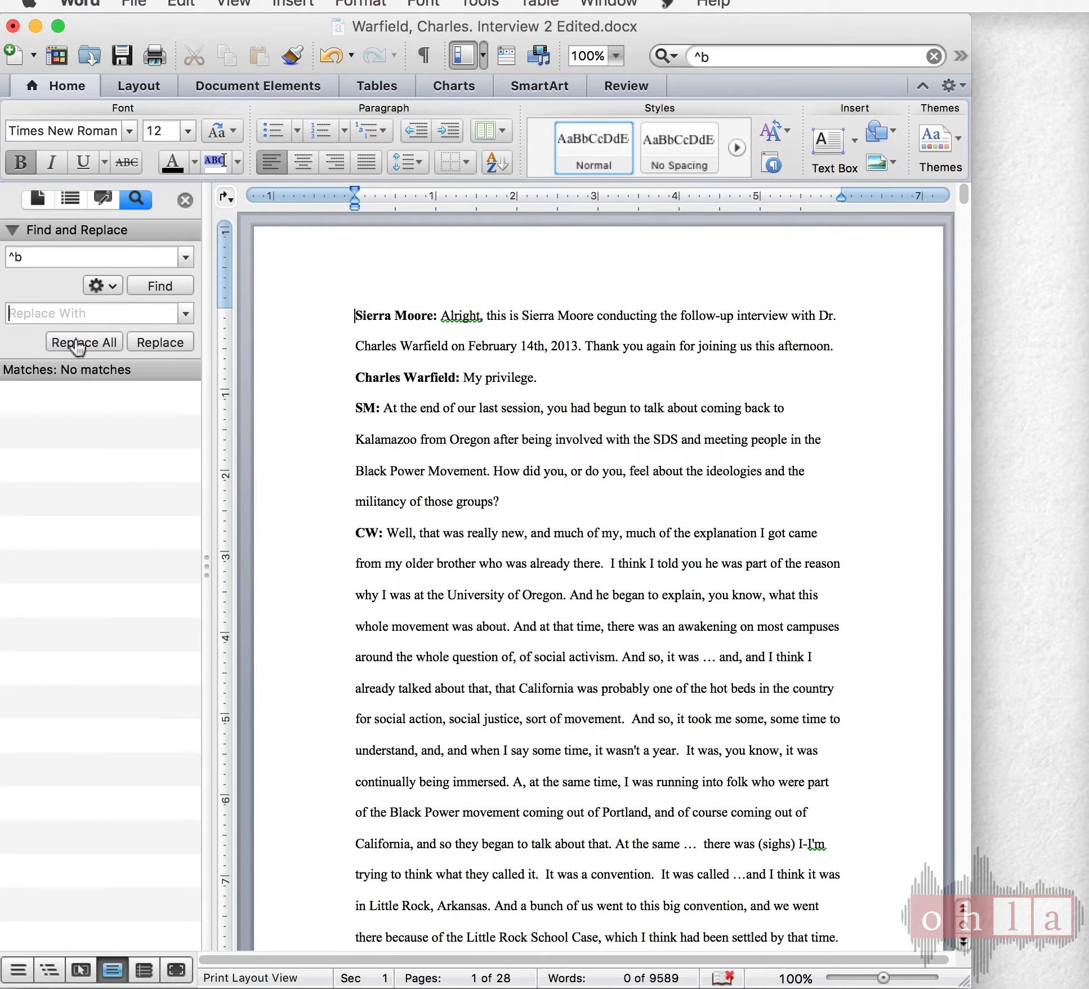
Step: Replace all manual line breaks (^l) in the document with paragraph marks (^p)
left_click(53, 257)
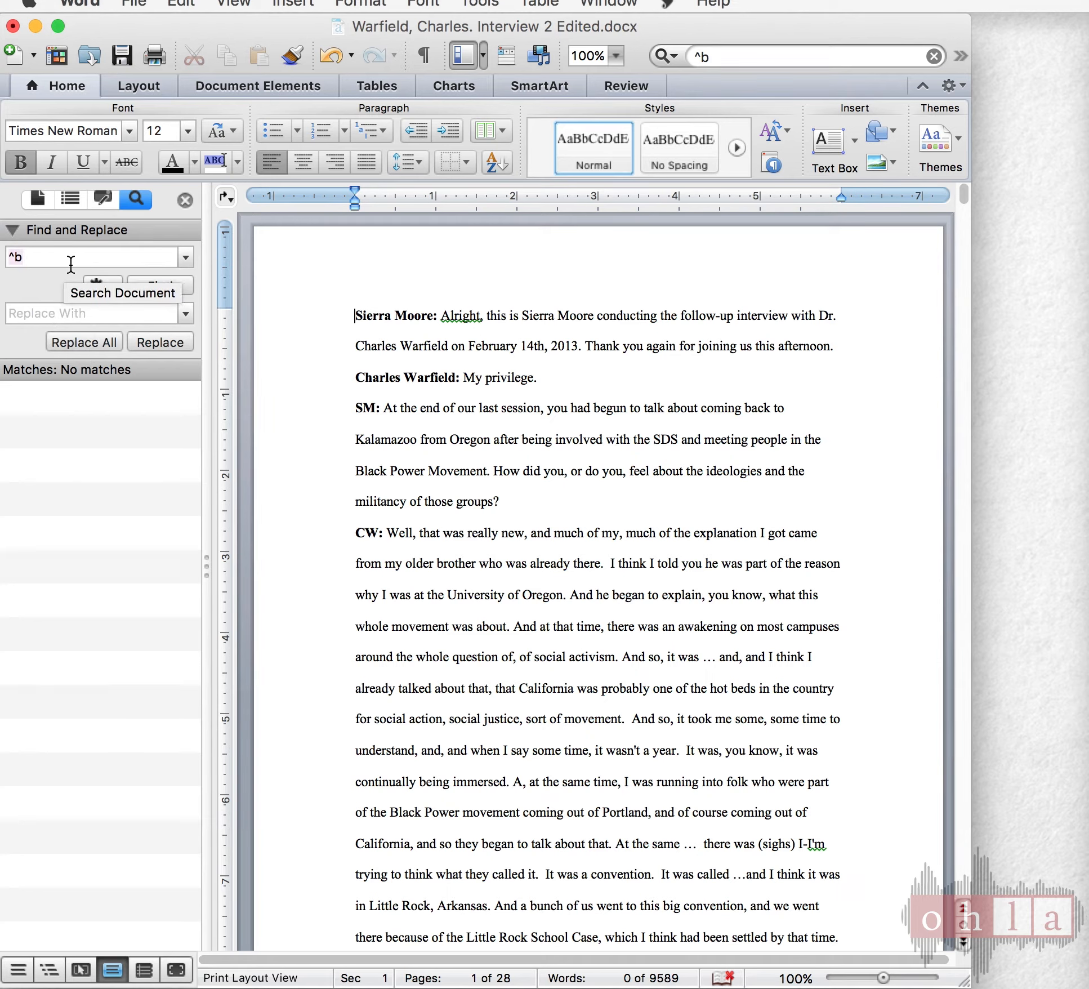
type("^l")
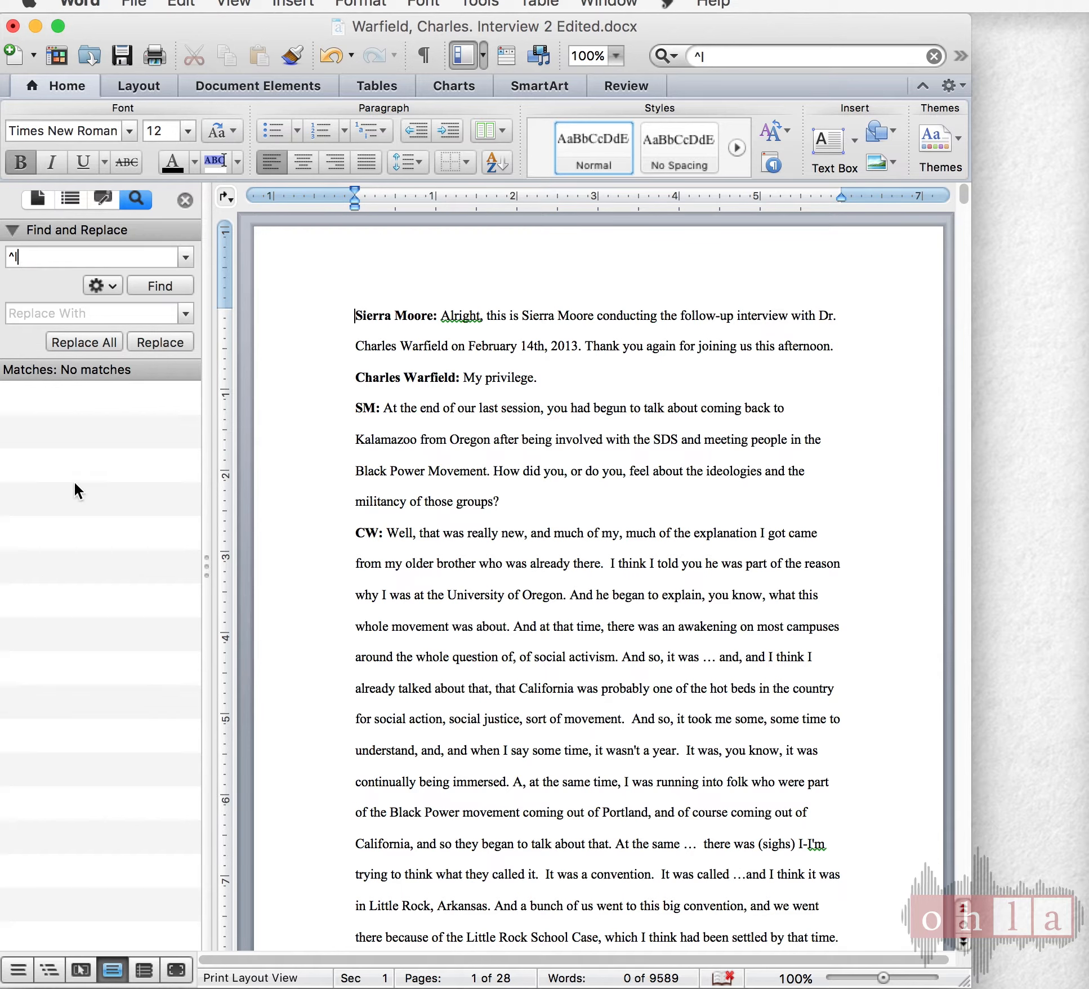
left_click(58, 315)
type("^p")
left_click(90, 340)
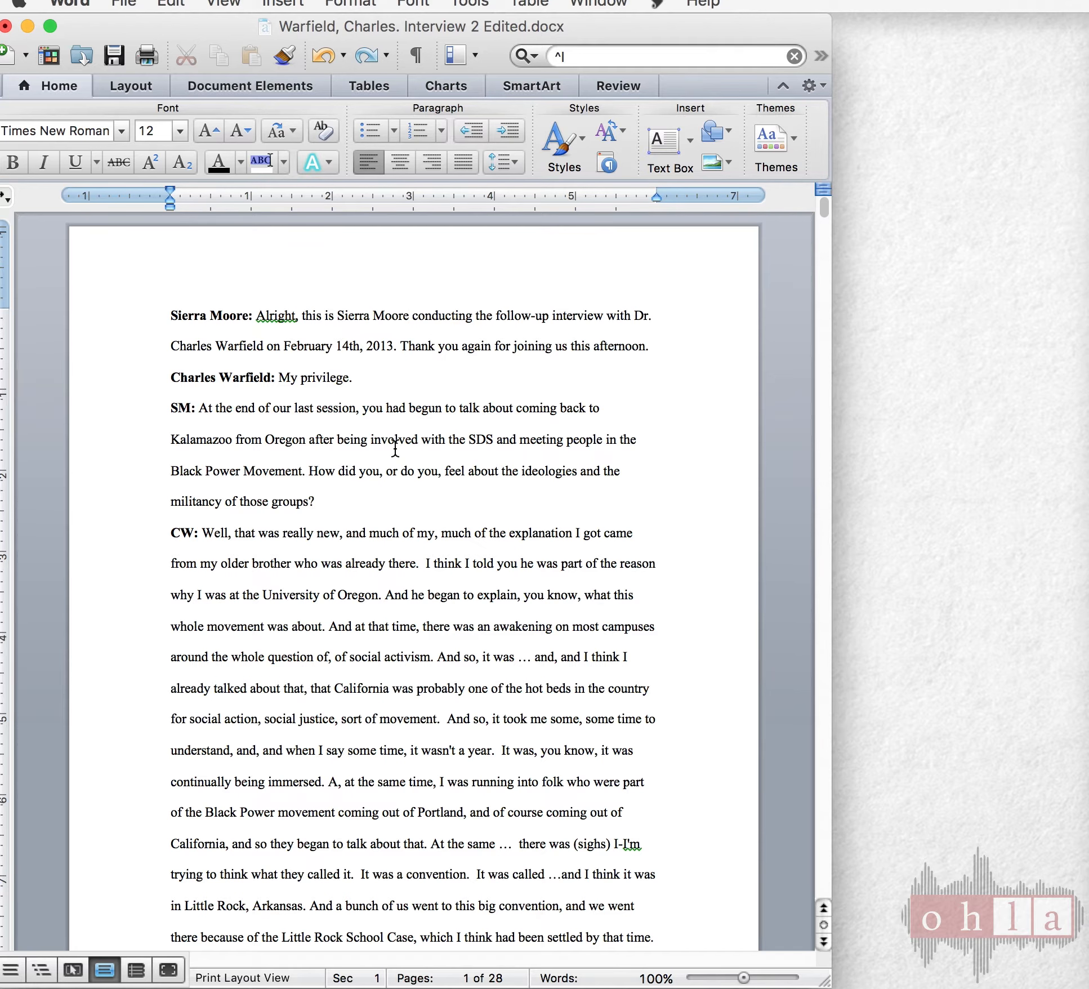
Step: Set the AutoFormat as You Type preferences so that smart quotation marks and symbol characters (--) are not substituted
left_click(70, 2)
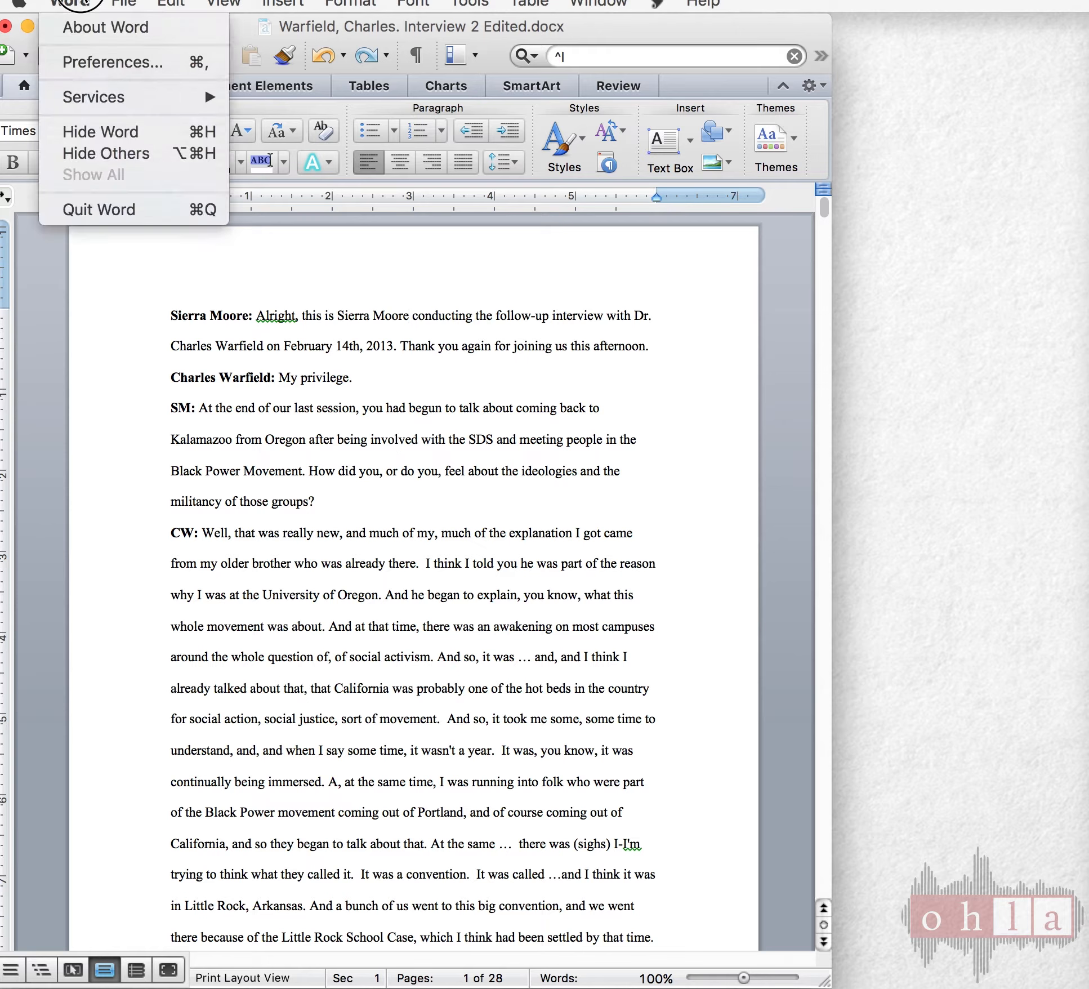
left_click(123, 63)
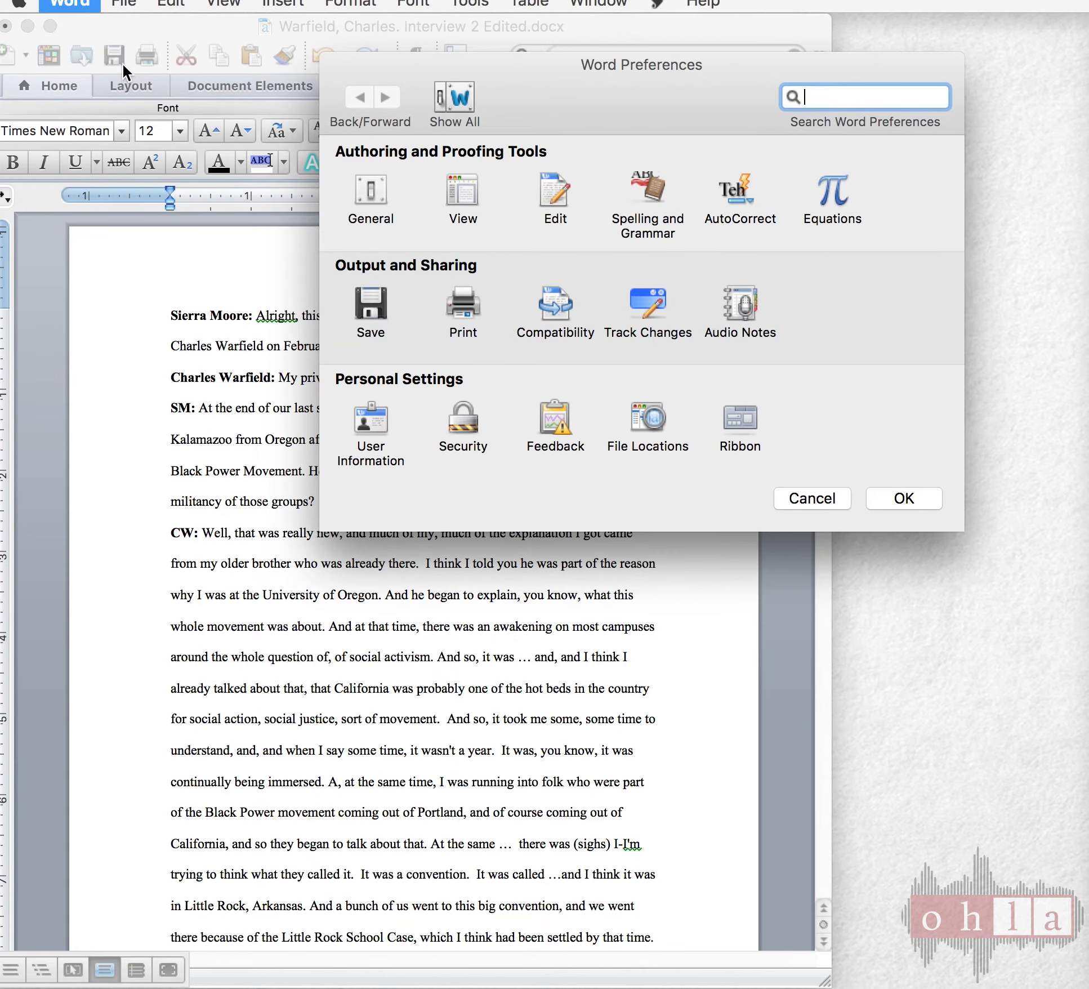
left_click(734, 188)
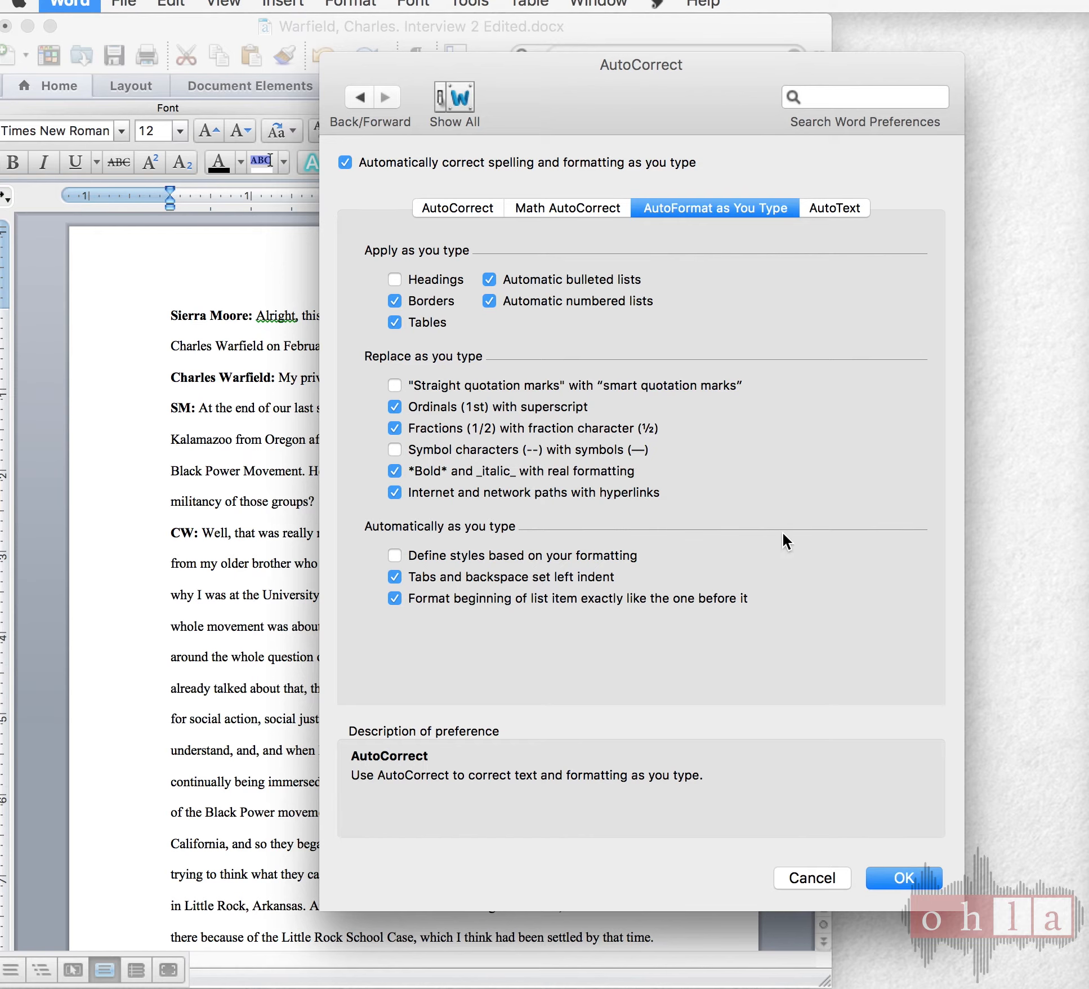
left_click(910, 874)
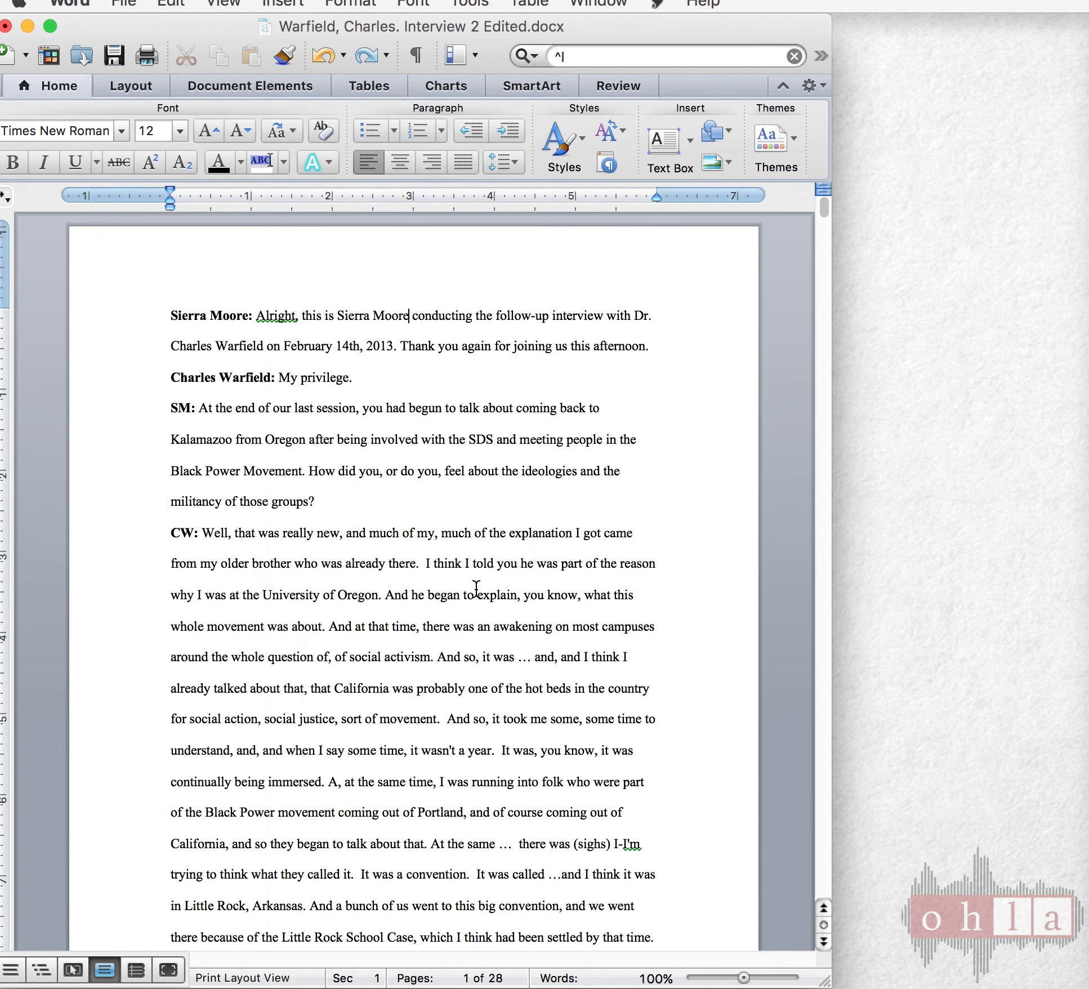
left_click(458, 529)
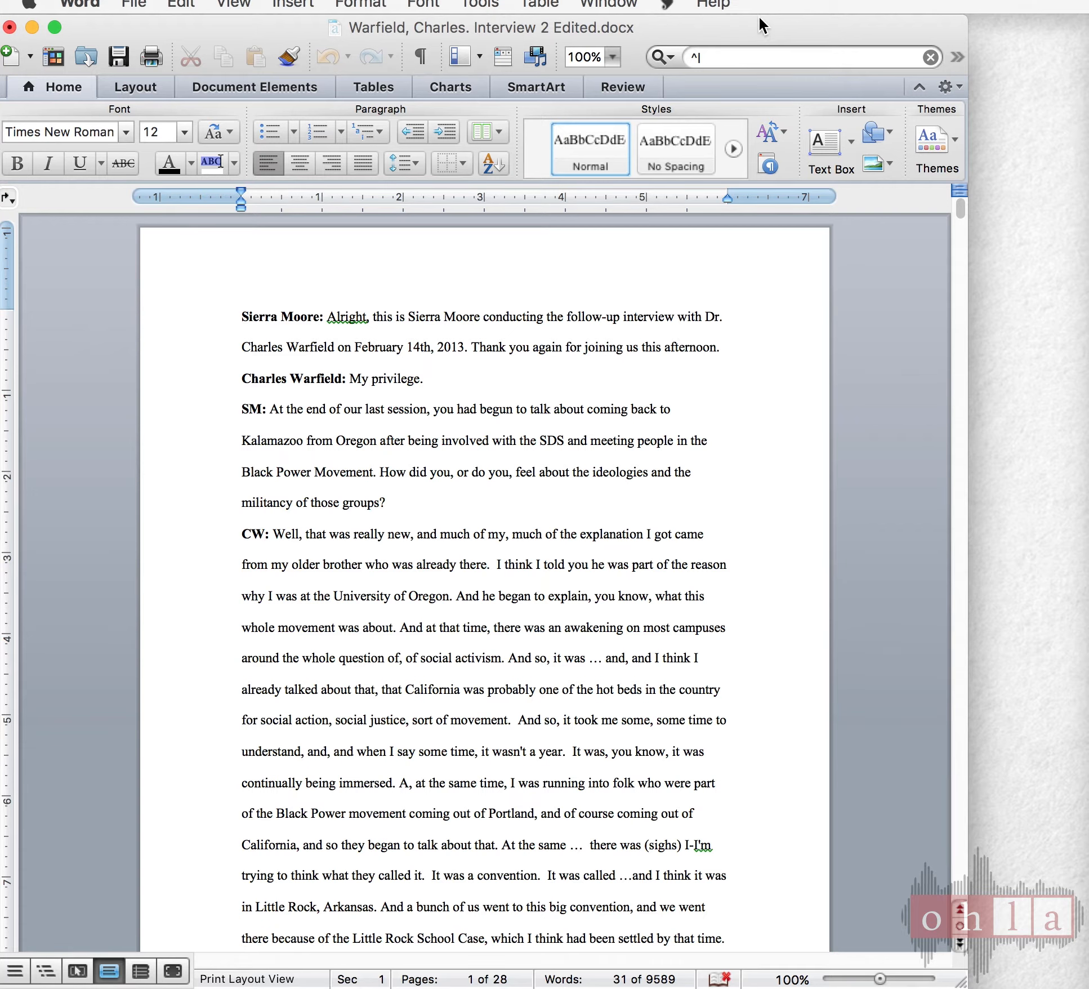
Step: Minimize the document and extract the macro_zipped-2.zip archive on the desktop
left_click(32, 26)
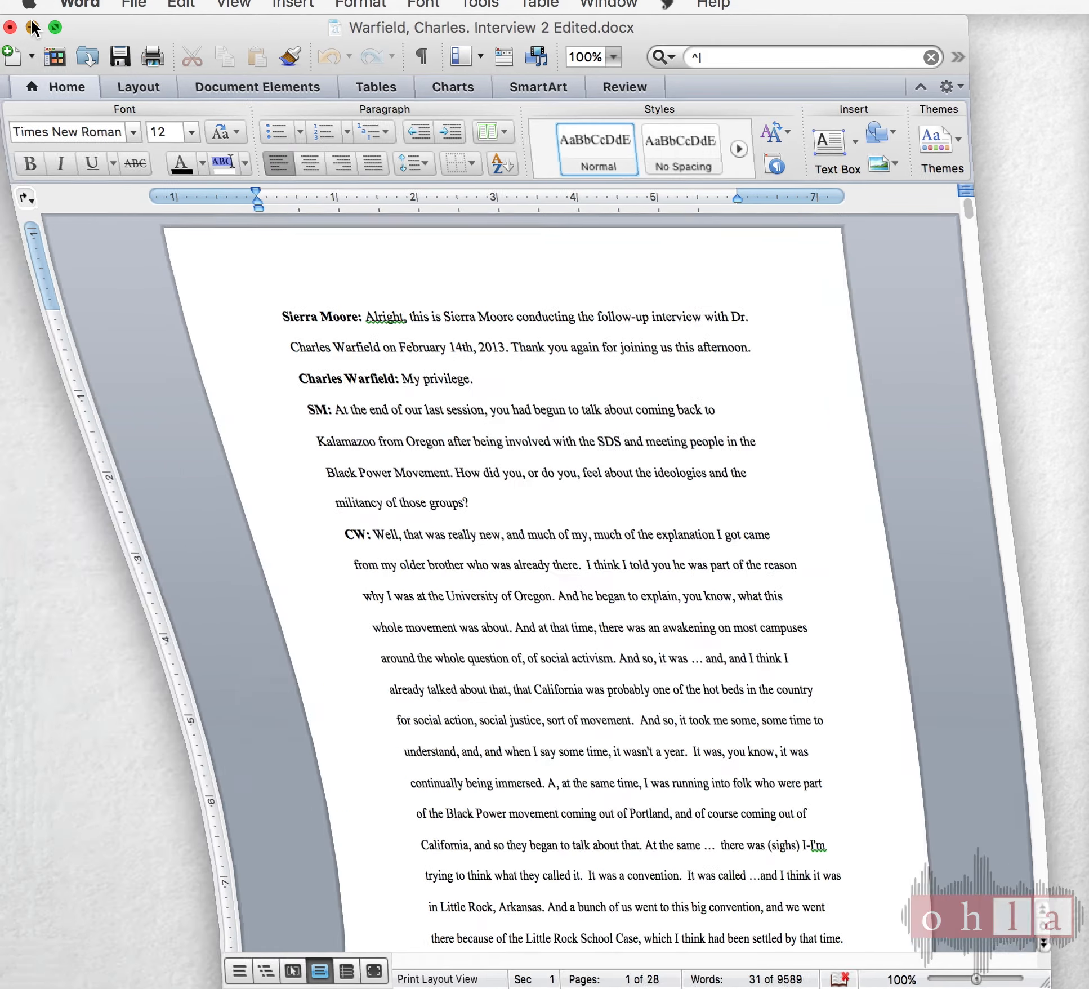
left_click(448, 254)
double_click(448, 254)
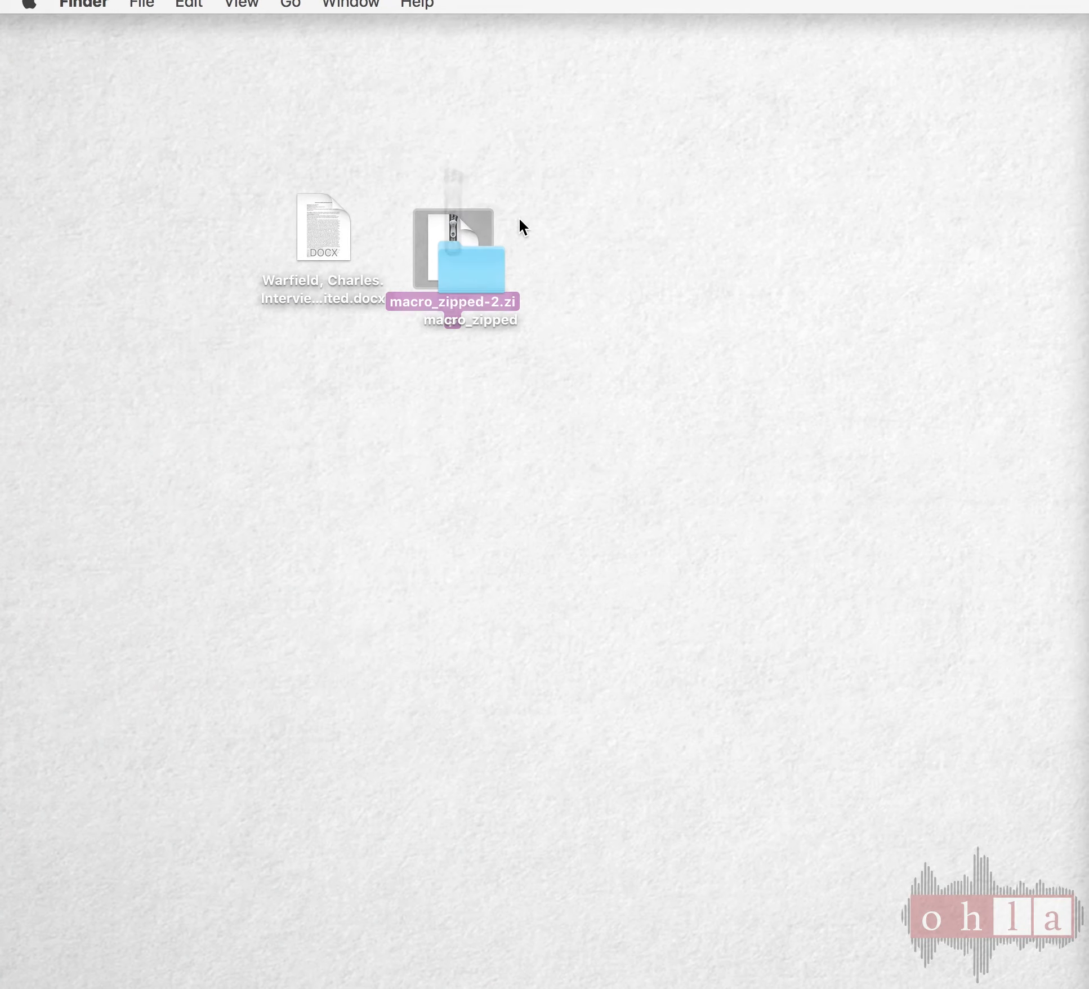
left_click(601, 408)
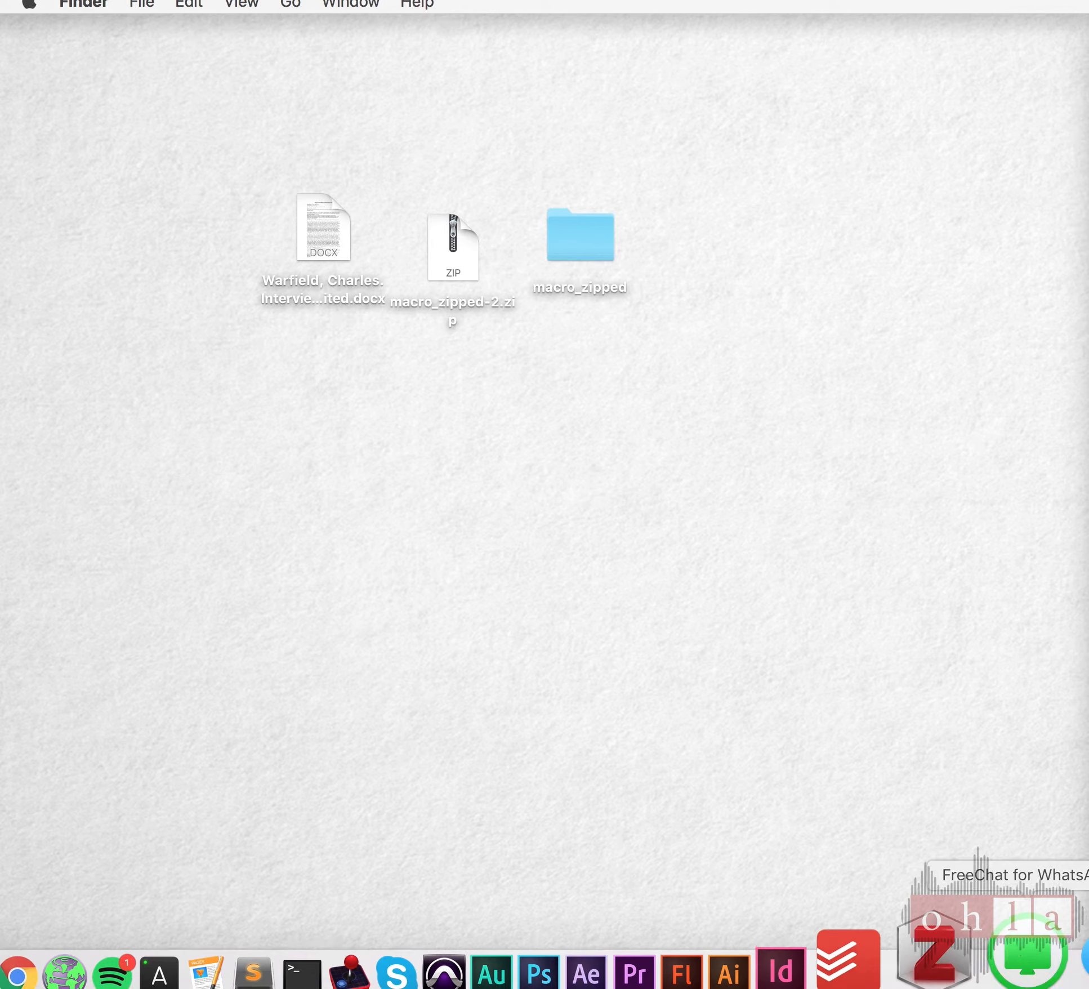
Step: Bring the interview document back from the Dock and open the Visual Basic Editor
left_click(1080, 957)
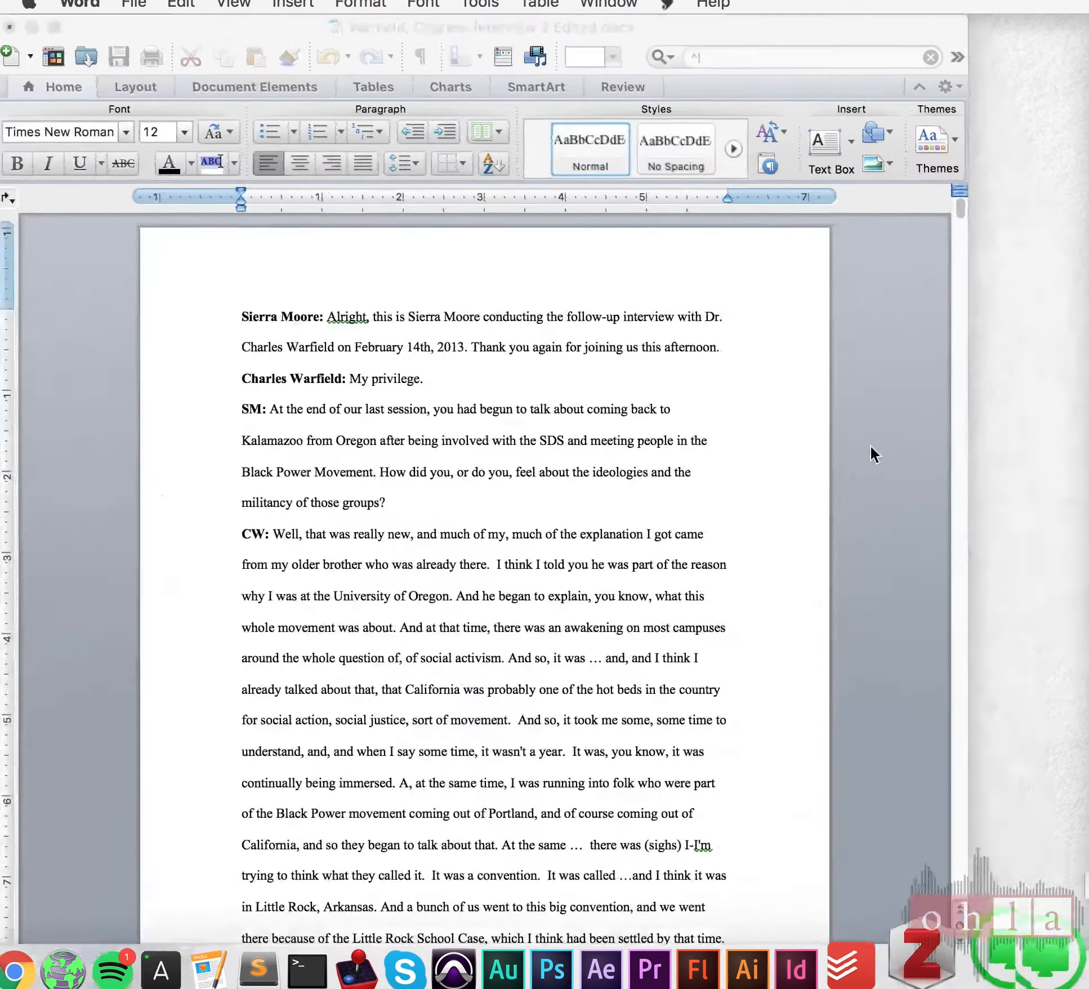
left_click(475, 3)
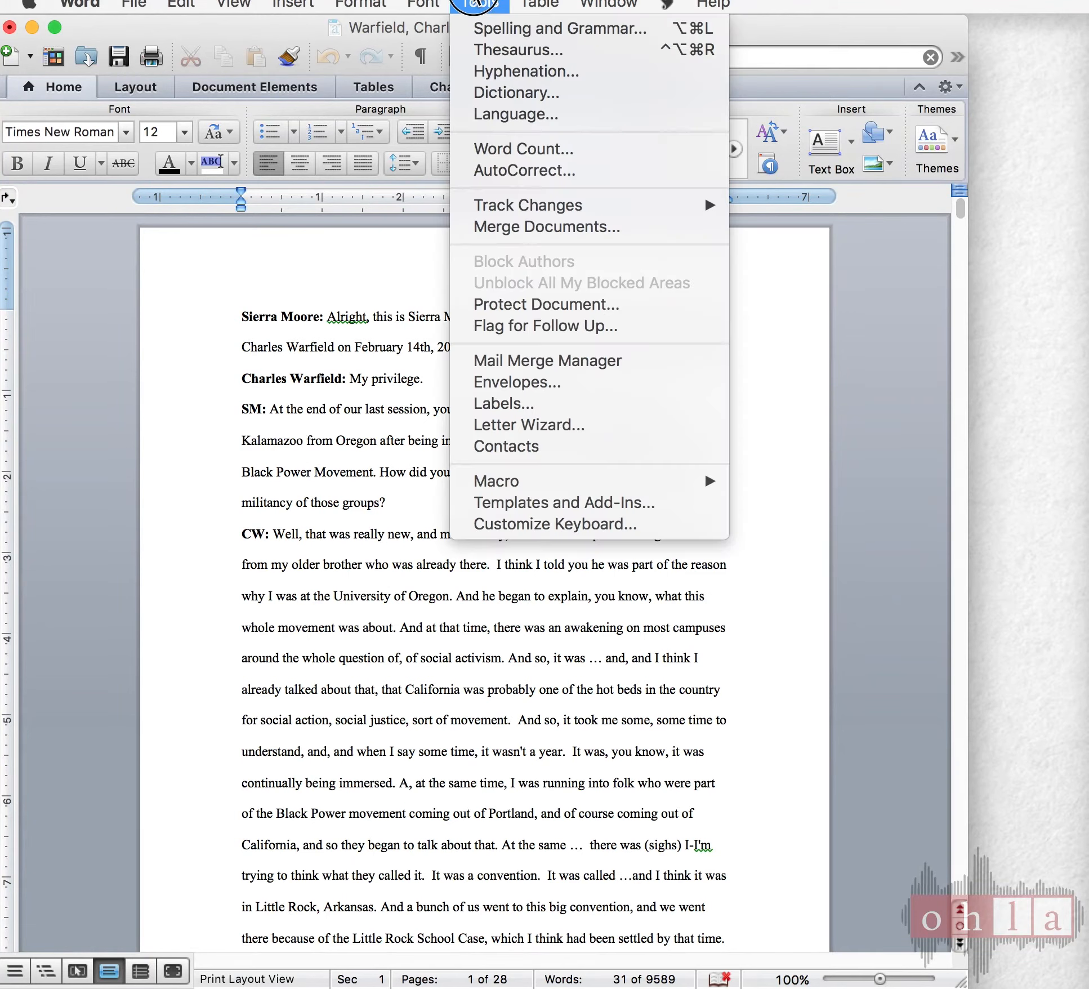
mouse_move(572, 483)
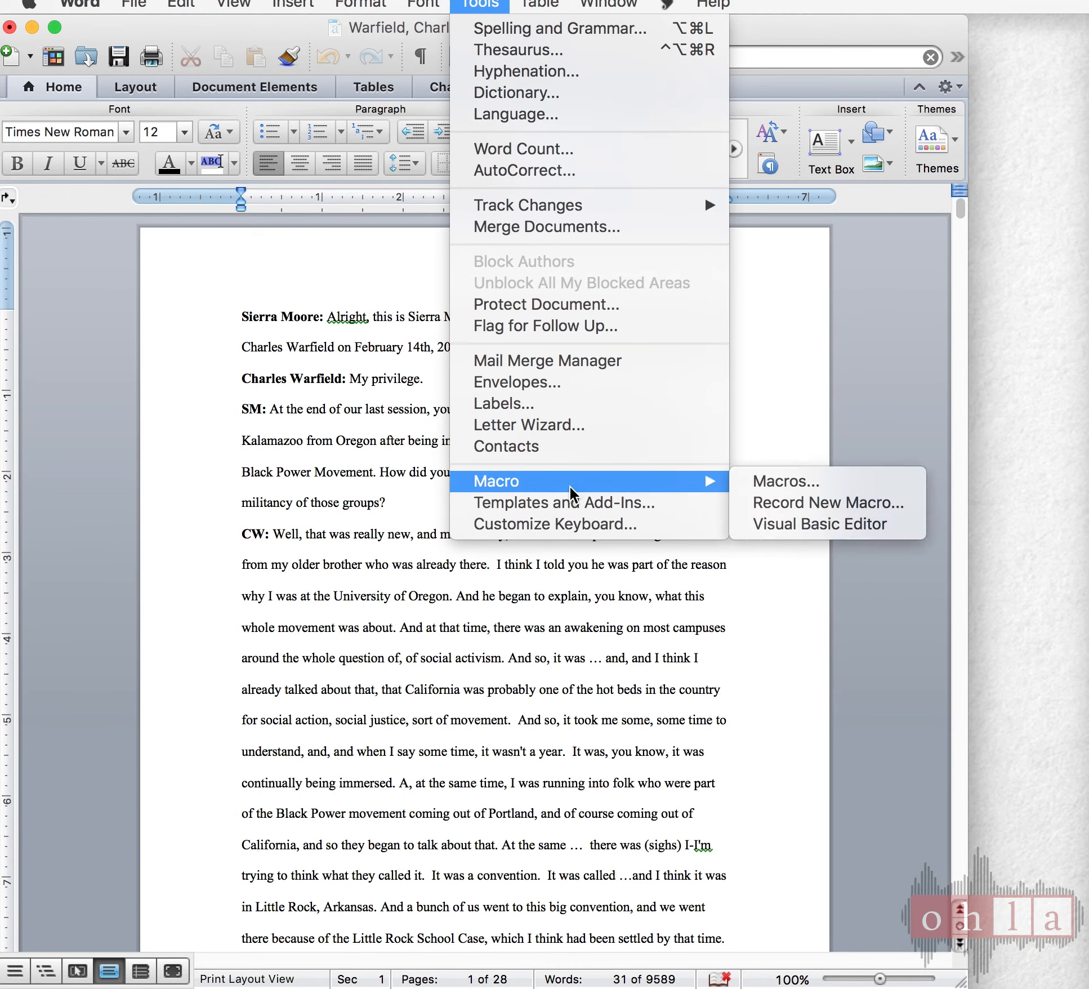
left_click(772, 532)
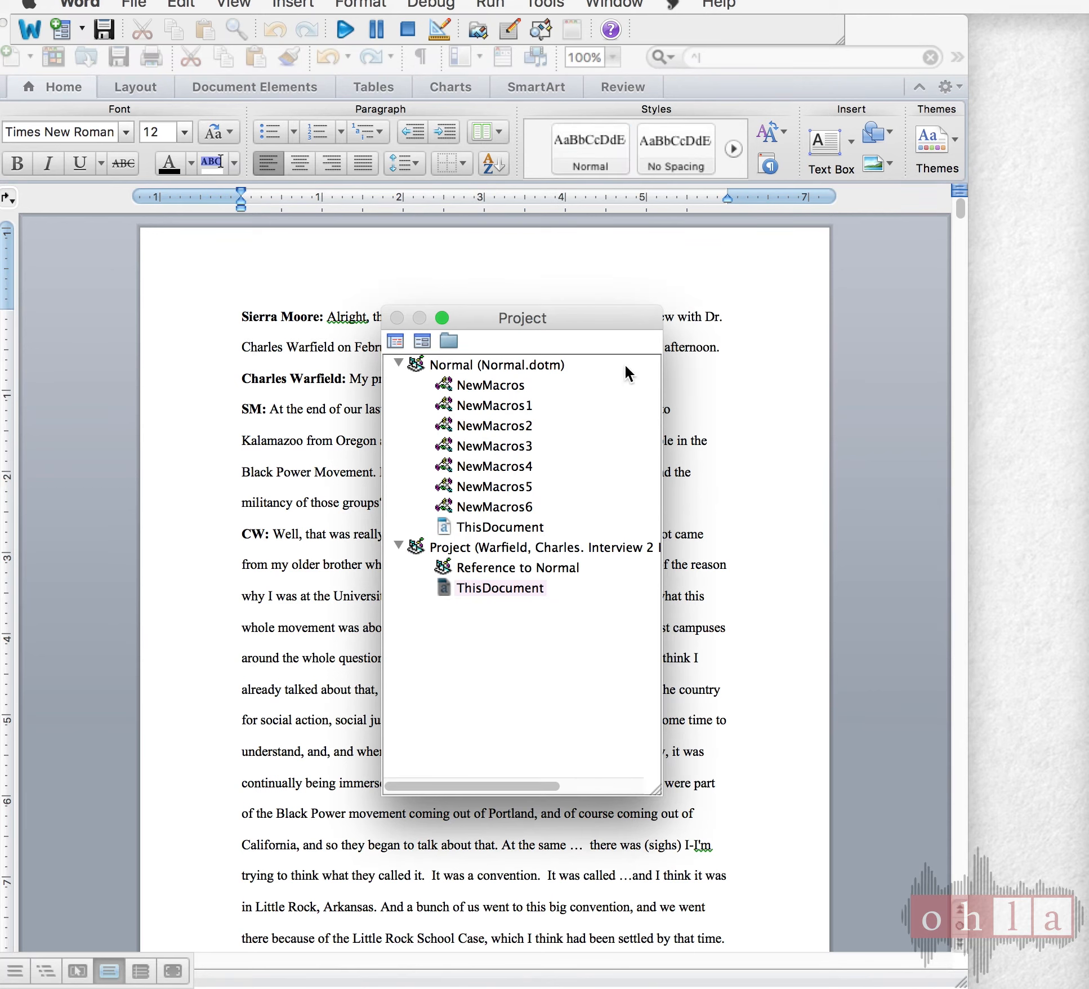
Step: Import OHMS-Transcript-Macro.bas from the desktop's macro_zipped folder into the Normal project and return to the document
right_click(460, 364)
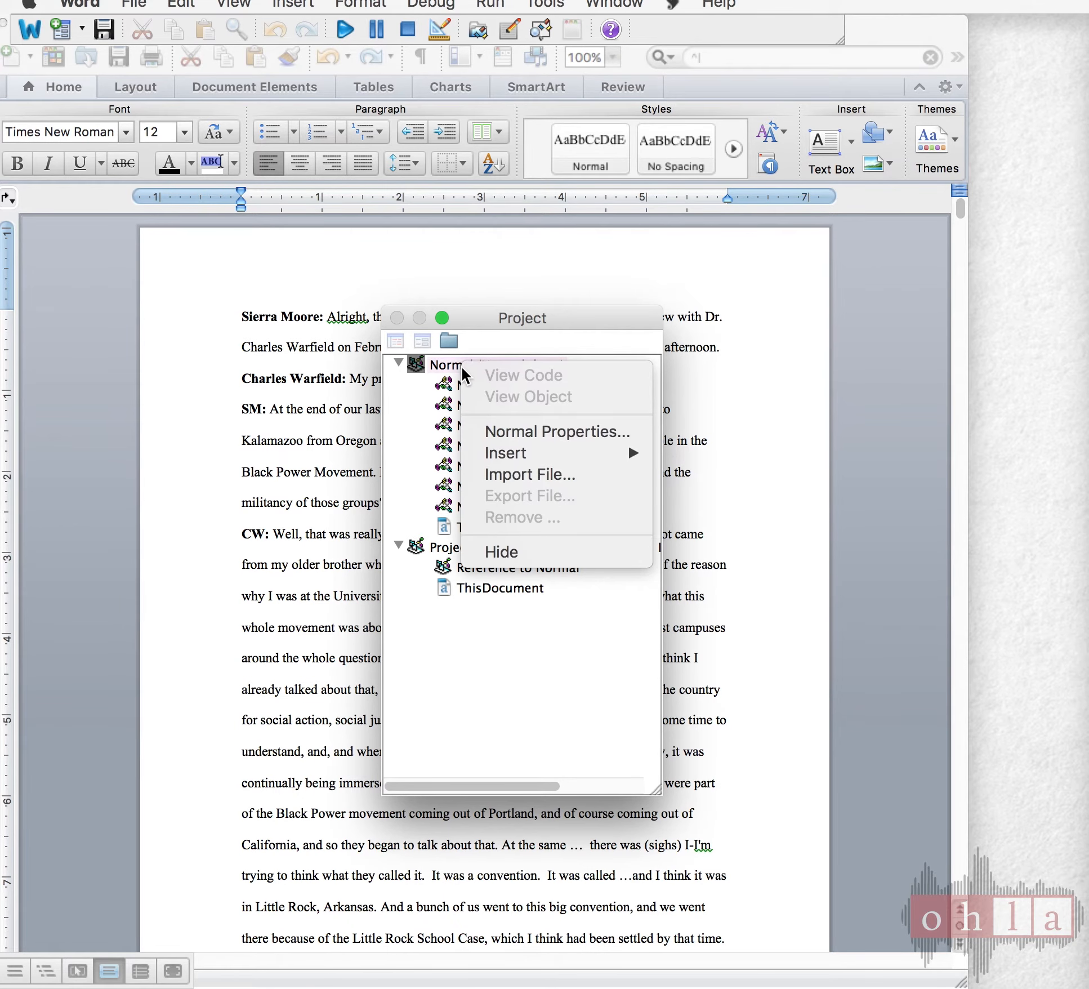
left_click(540, 473)
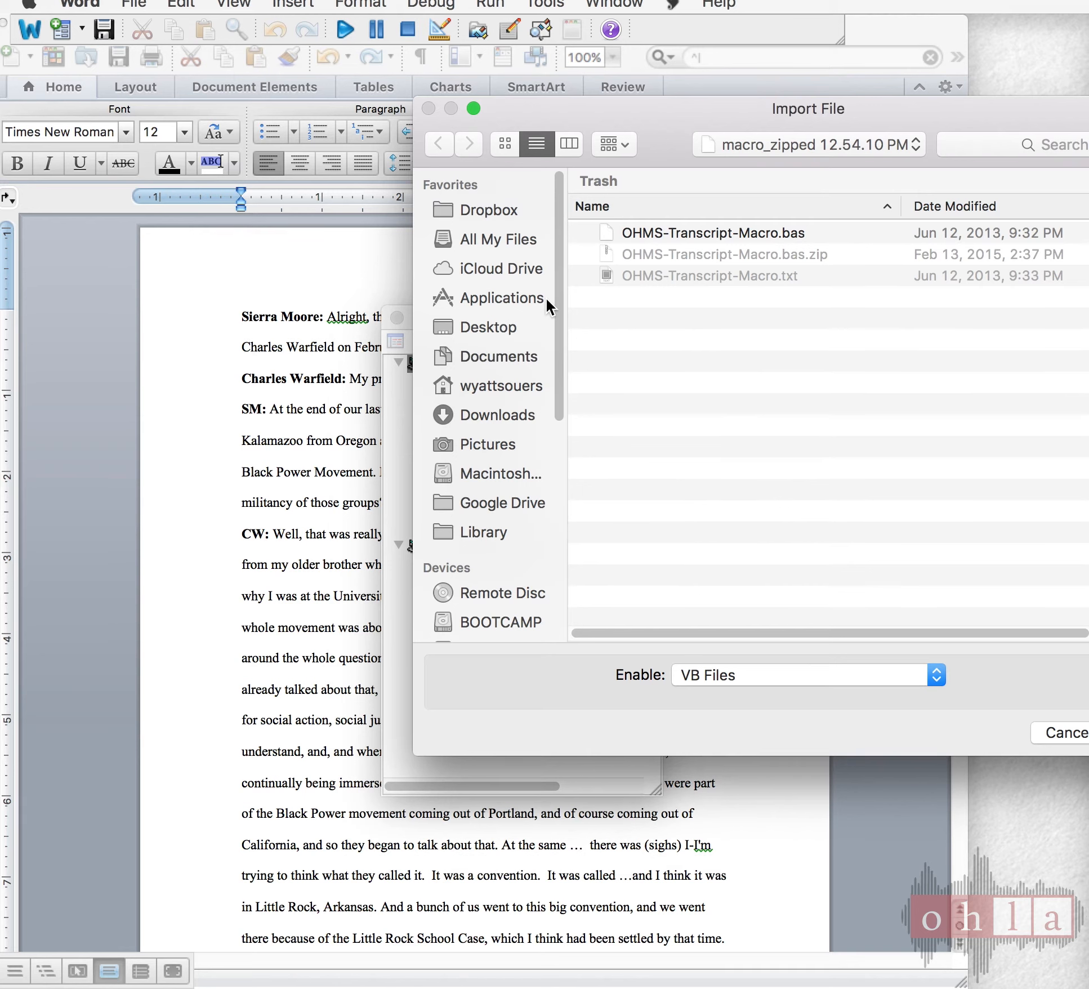
left_click(503, 322)
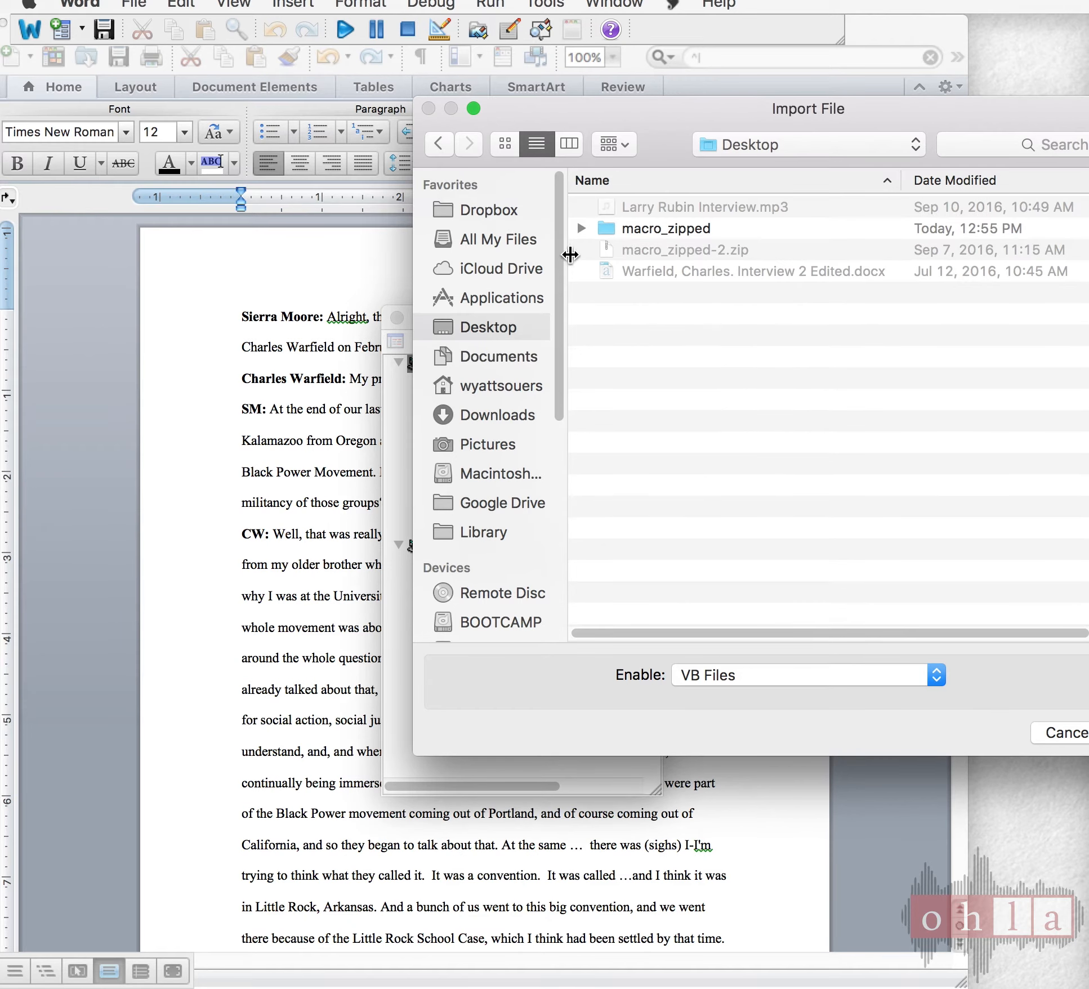
double_click(633, 229)
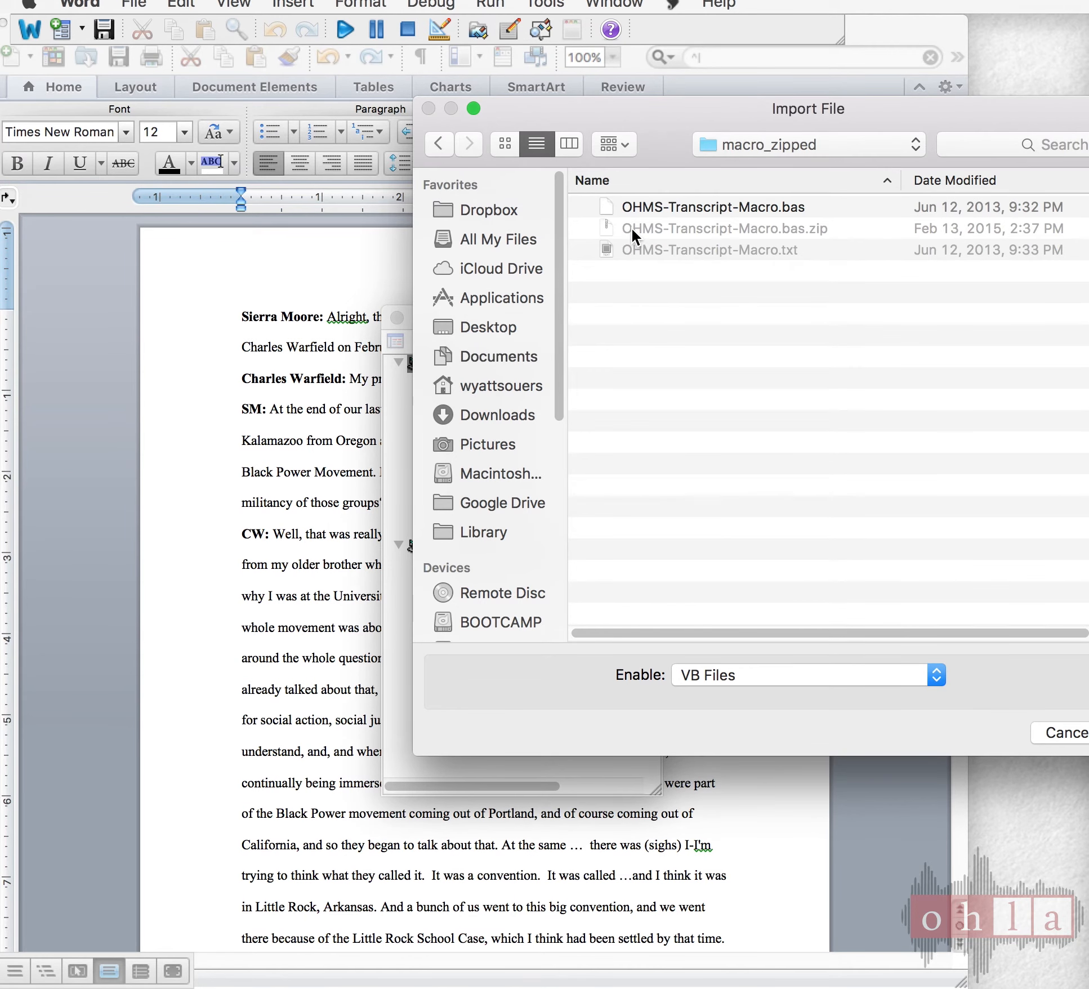
left_click(639, 208)
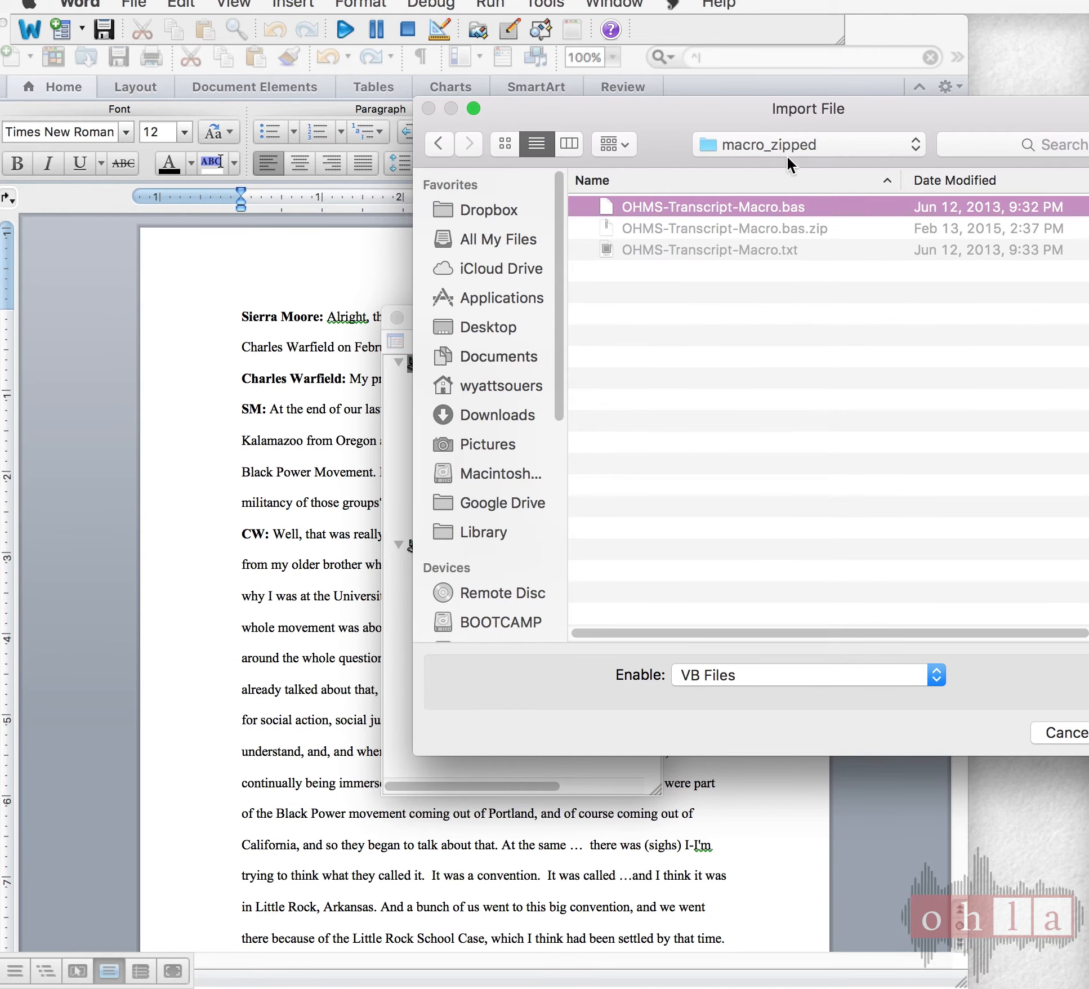
left_click_drag(805, 108, 530, 142)
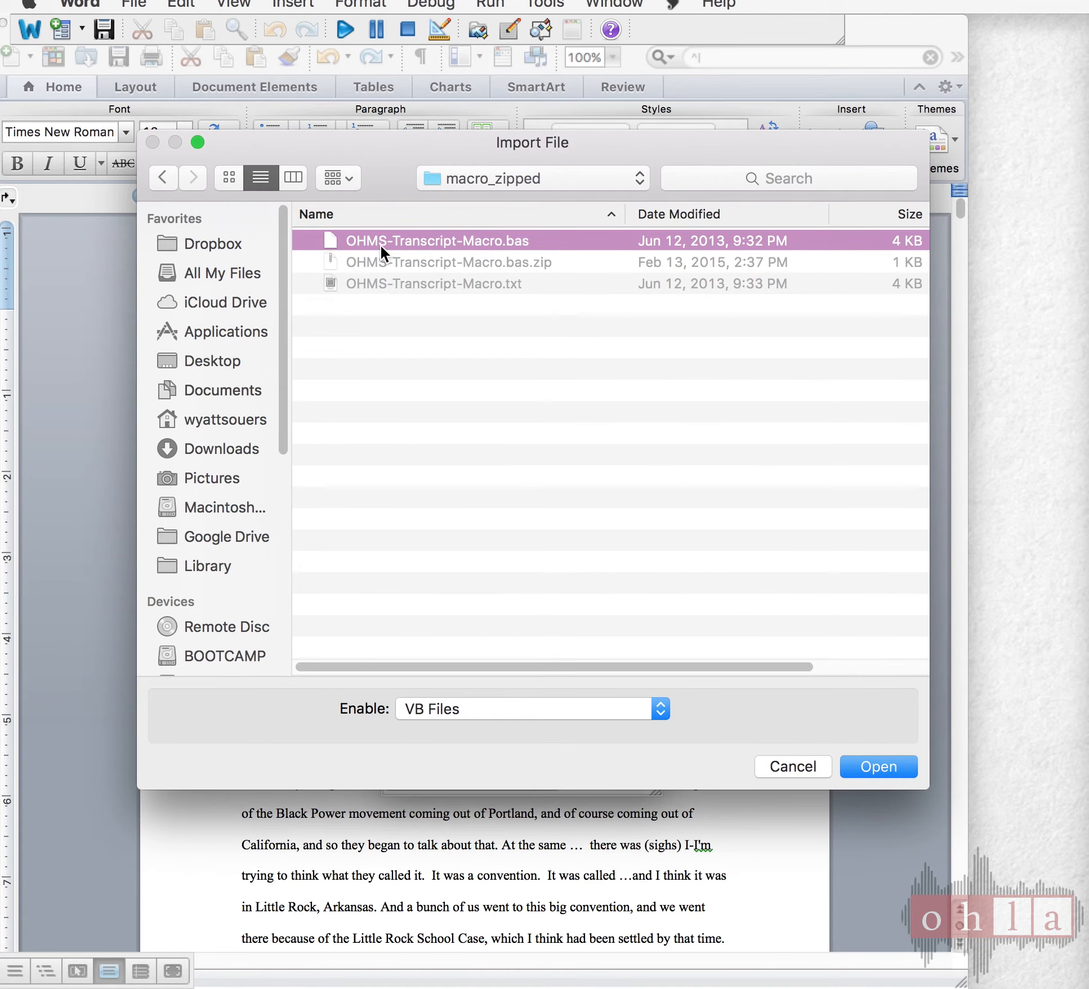
left_click(908, 763)
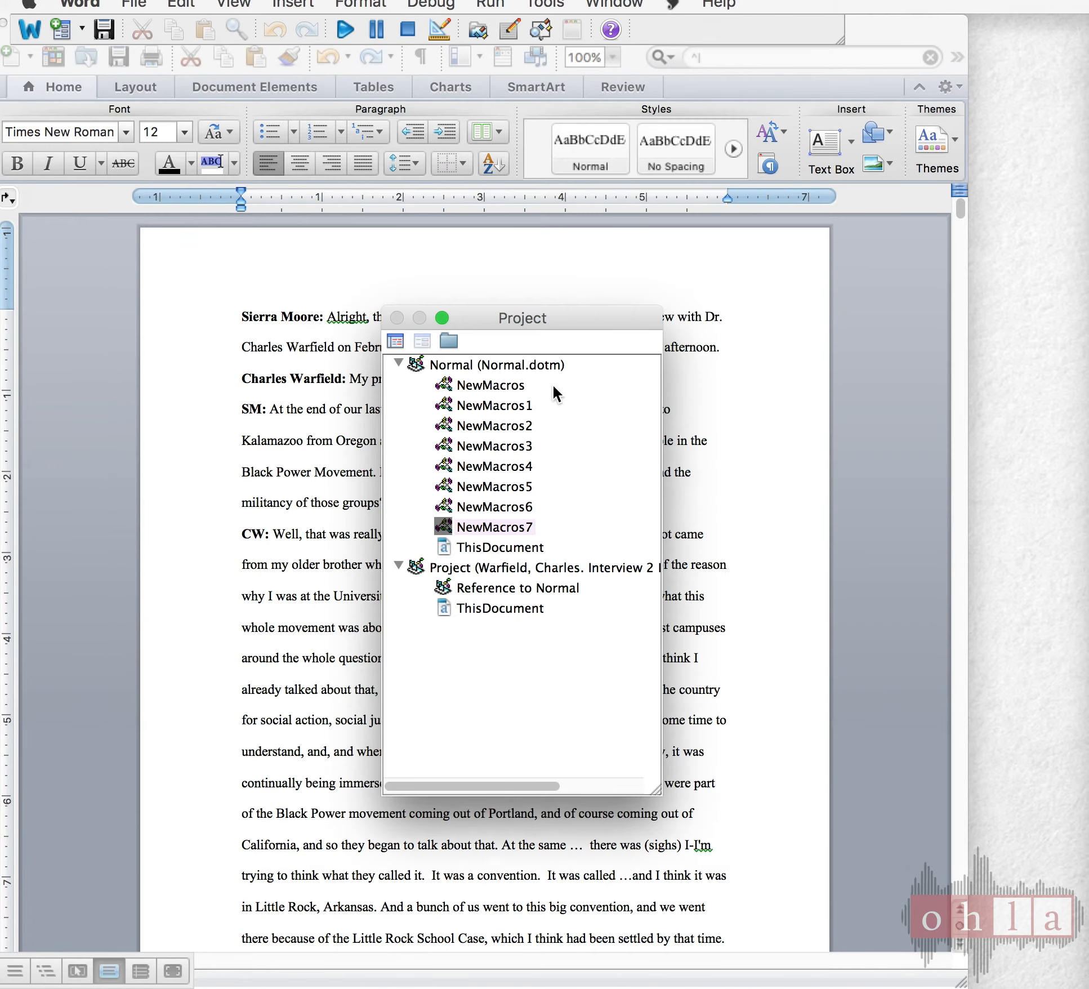
left_click(491, 253)
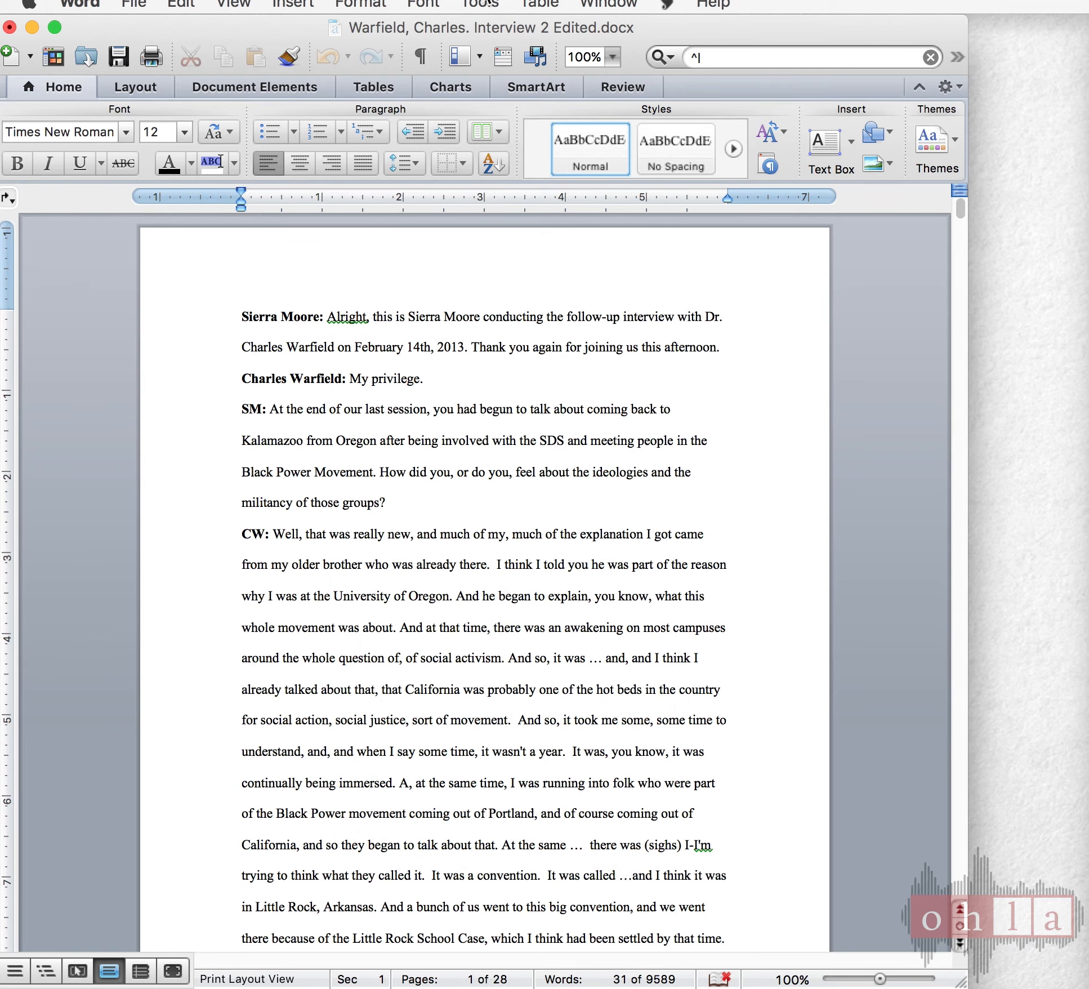
Step: Run the Ohms_textprep_final_final macro on the interview transcript
left_click(480, 4)
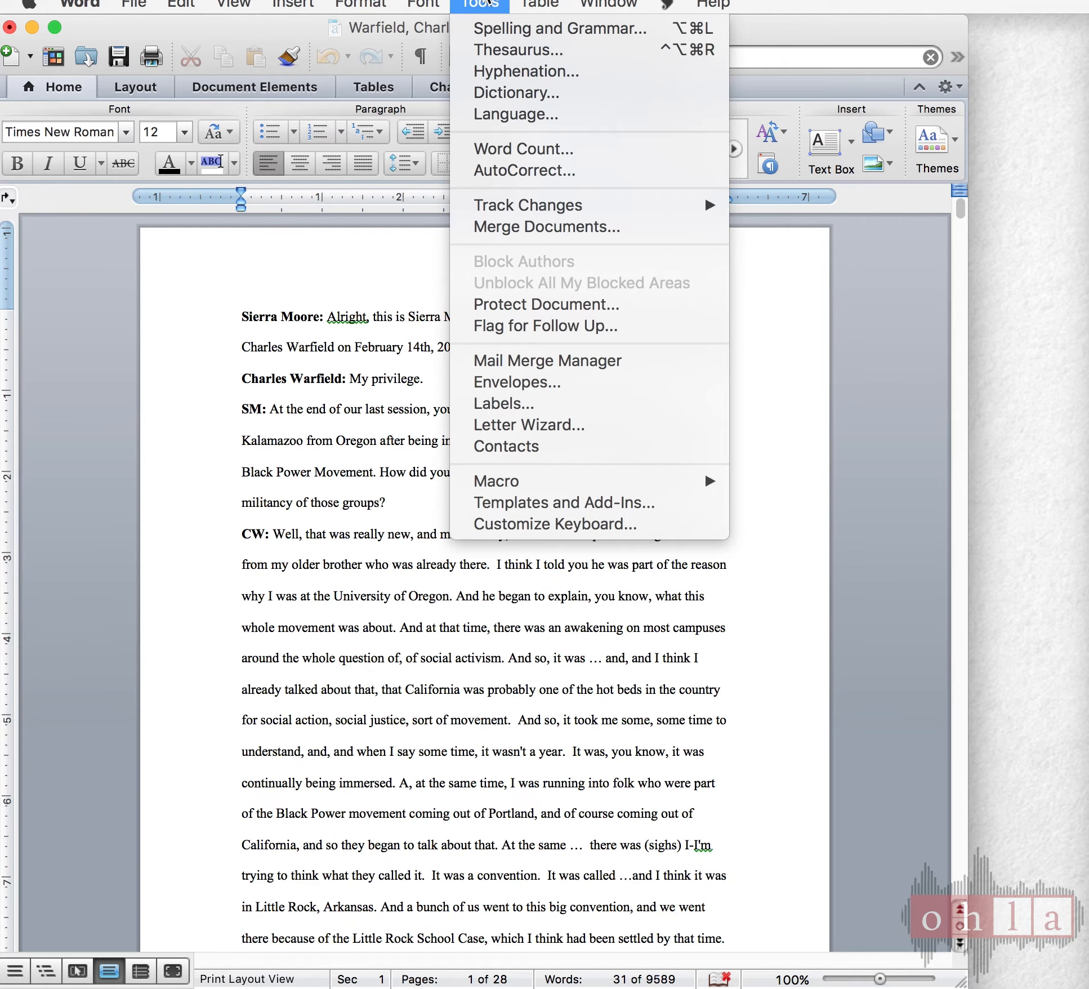
mouse_move(543, 487)
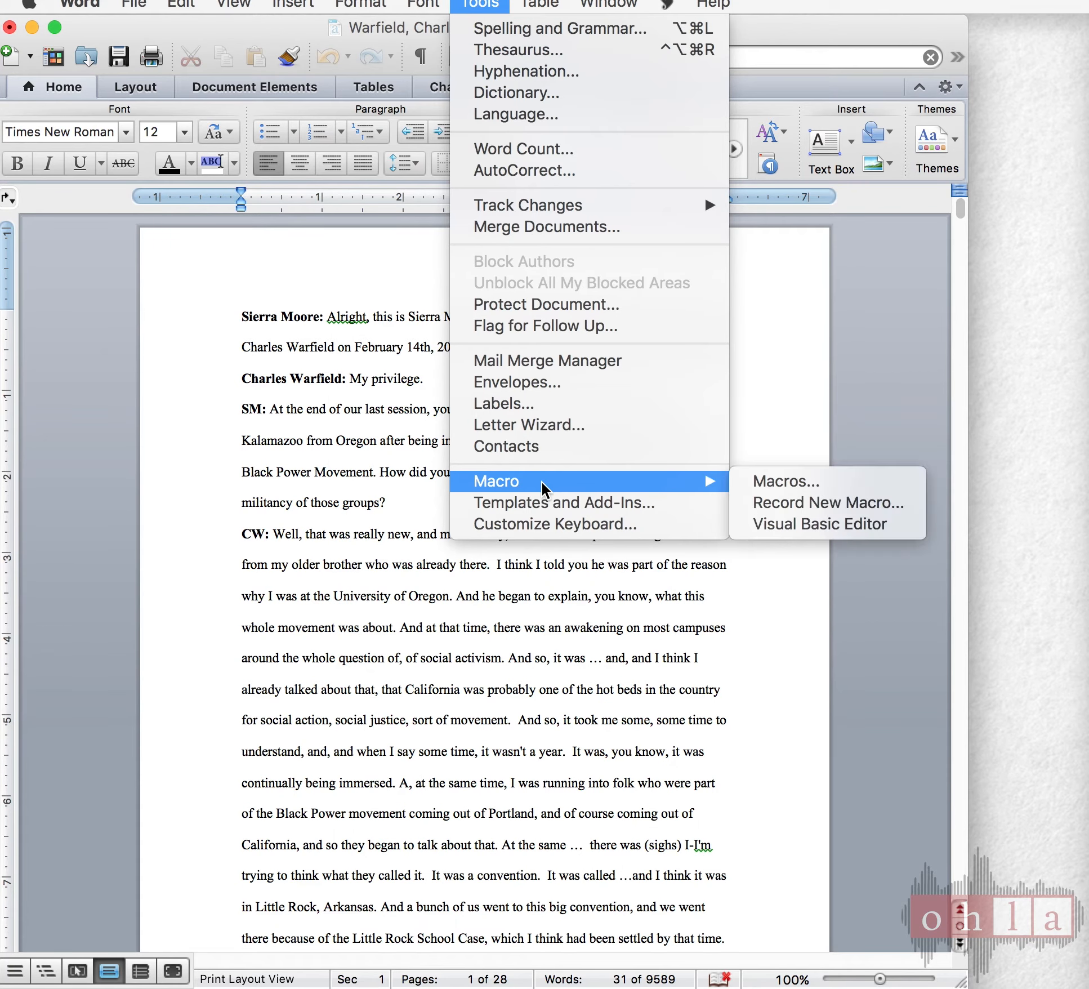
left_click(766, 482)
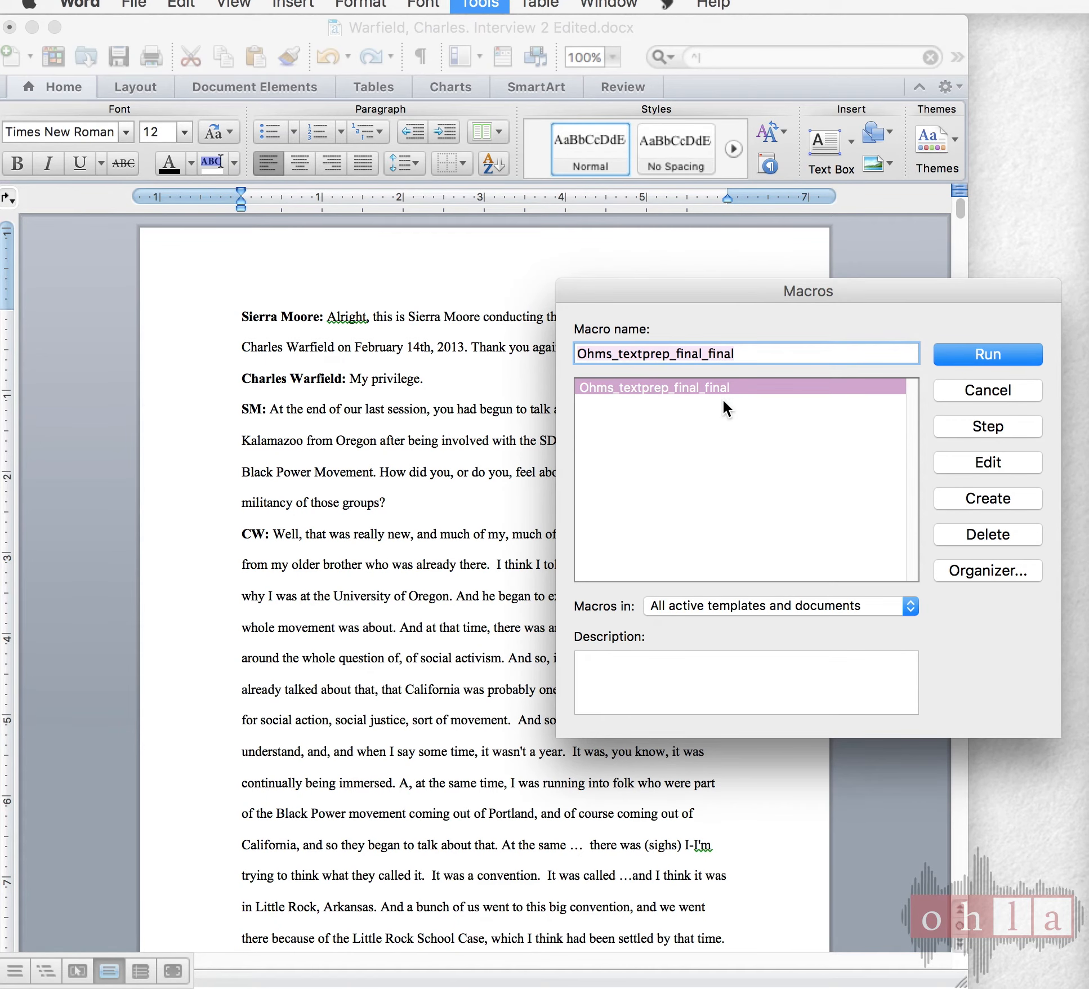
left_click(975, 353)
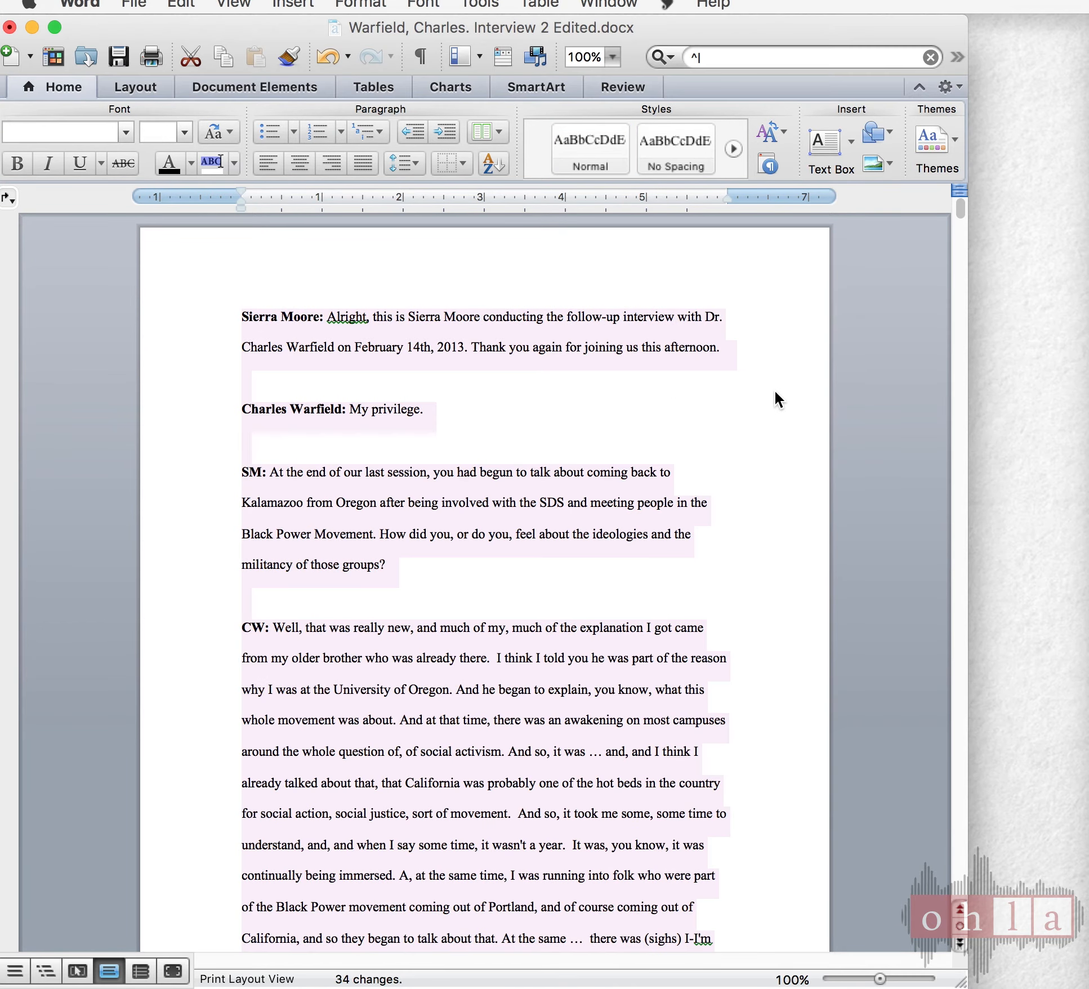
scroll(557, 371, "down", 3)
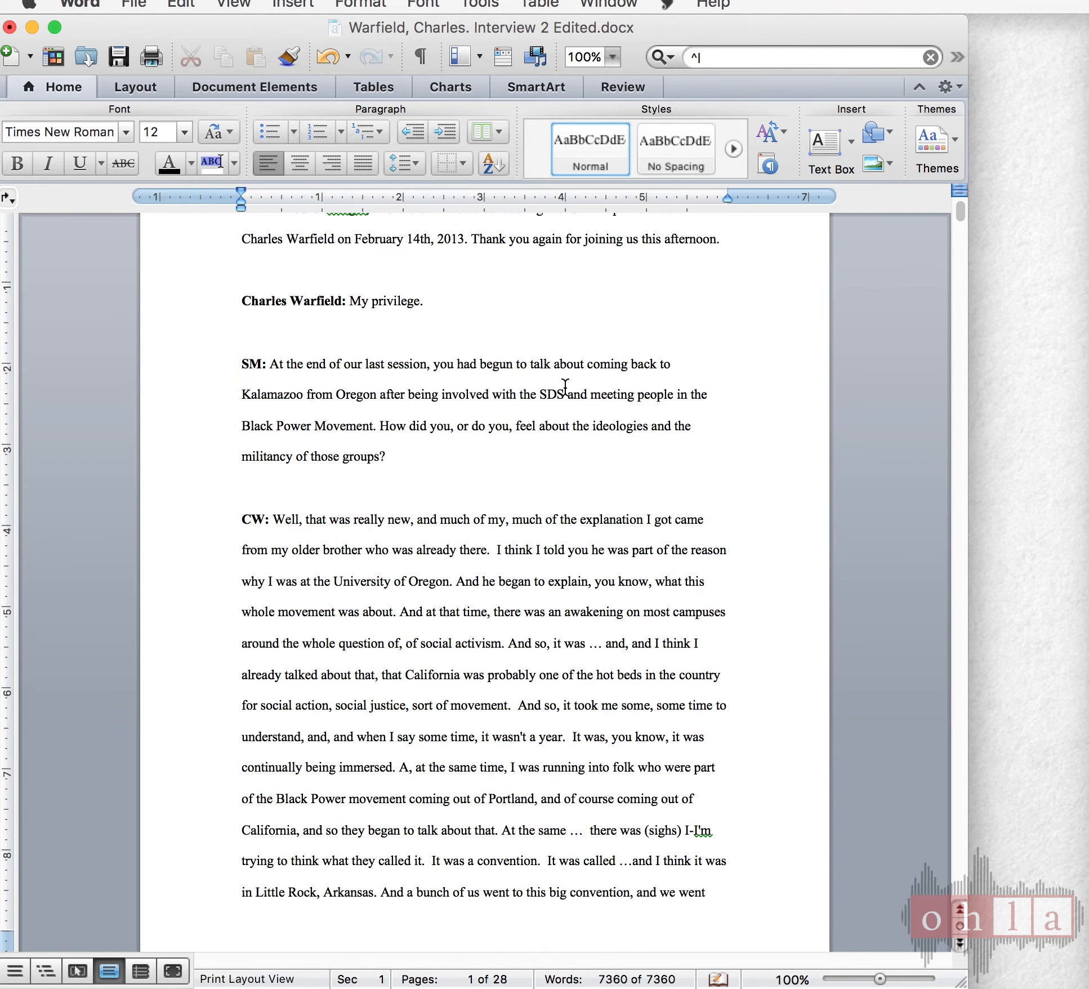
scroll(579, 452, "down", 3)
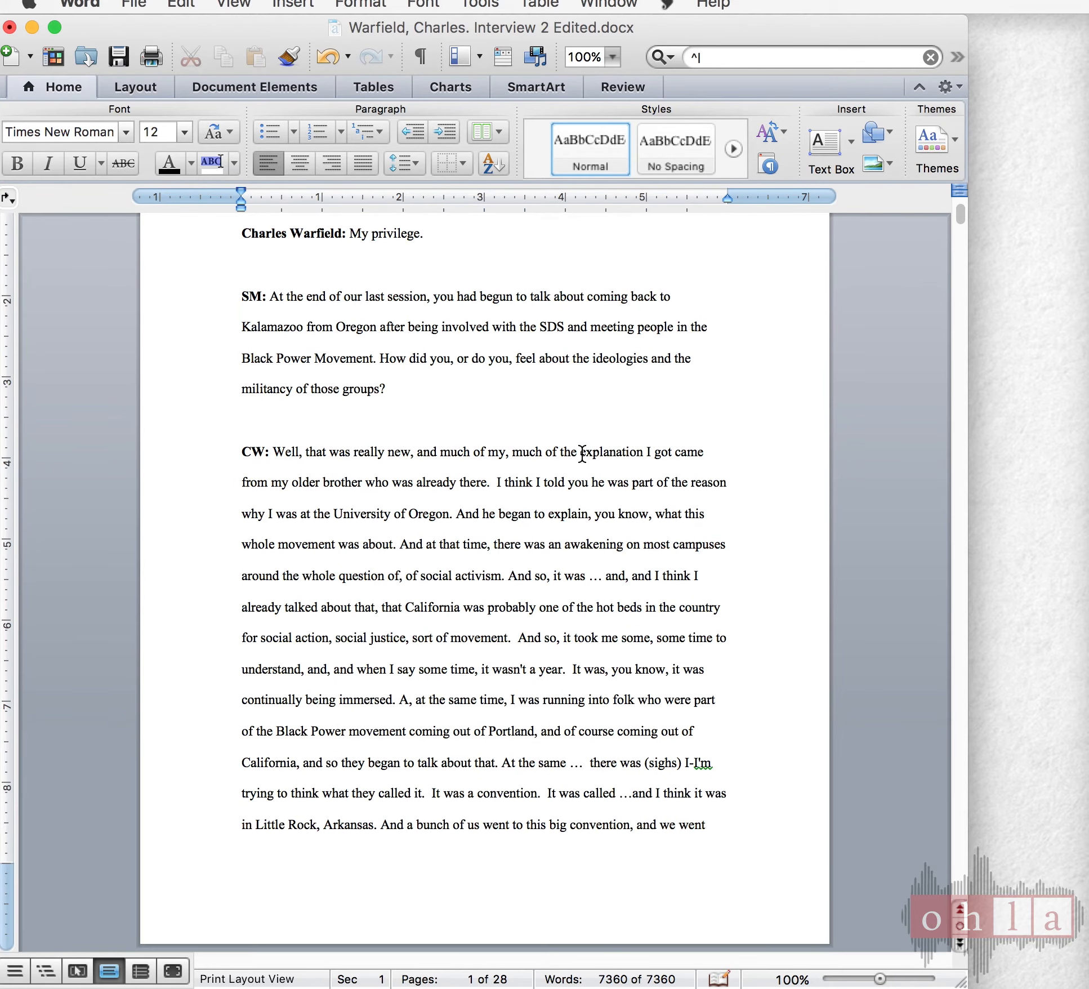
scroll(582, 454, "down", 6)
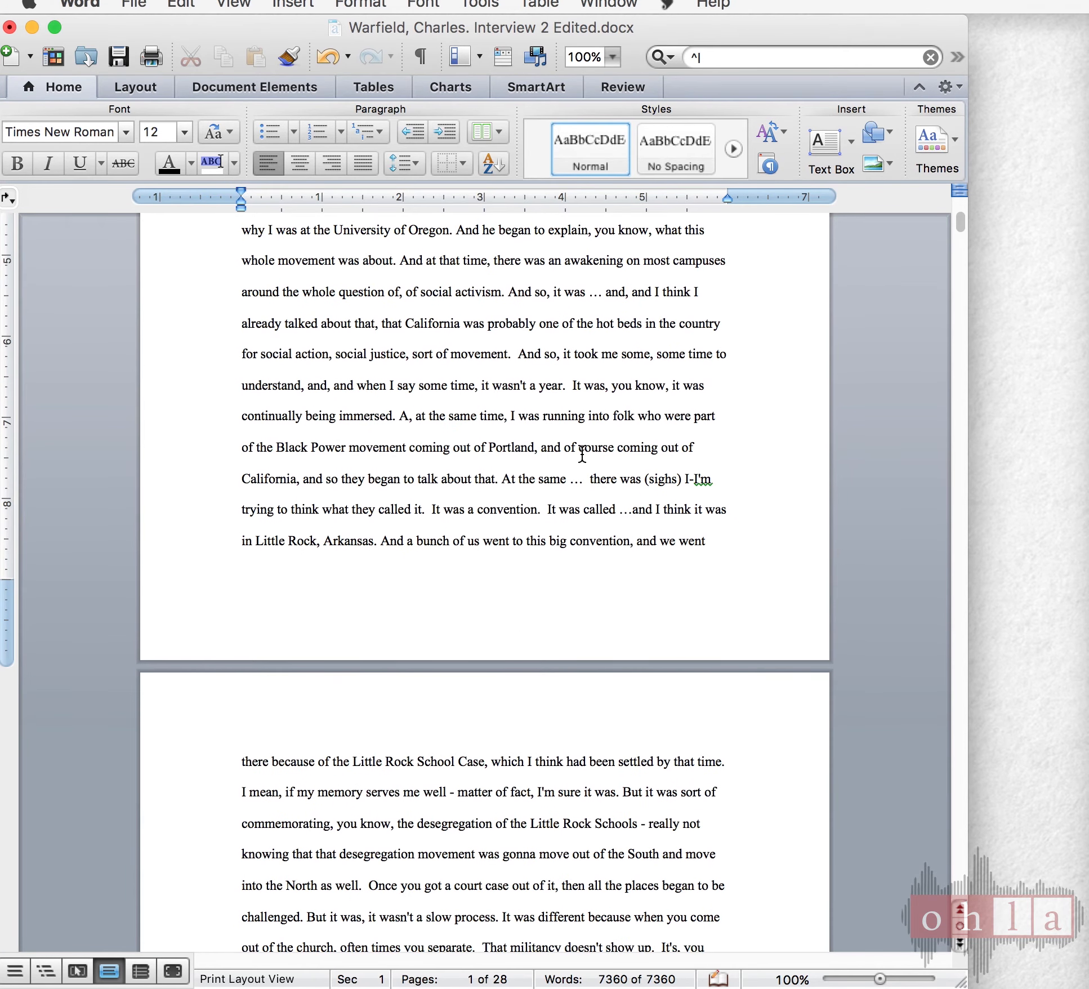
scroll(582, 453, "up", 10)
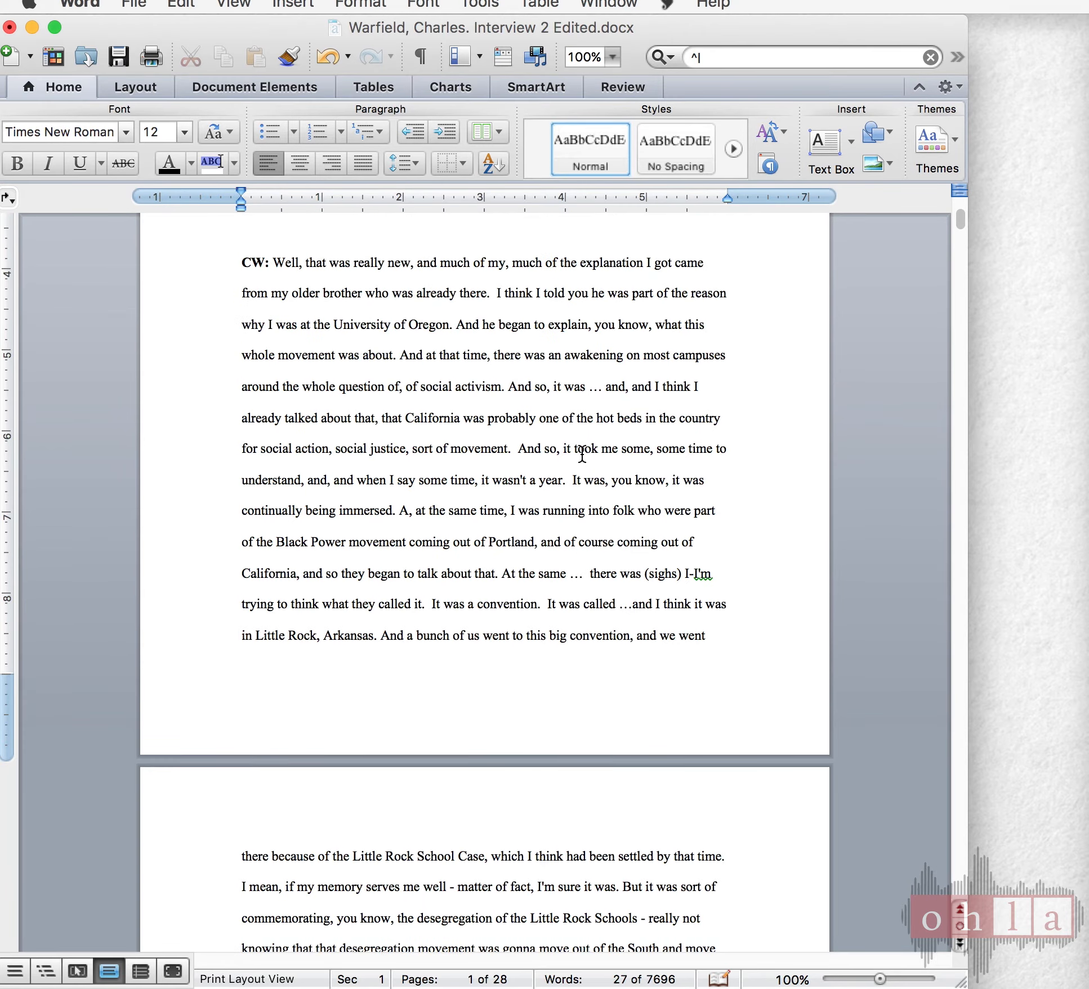
scroll(582, 453, "up", 3)
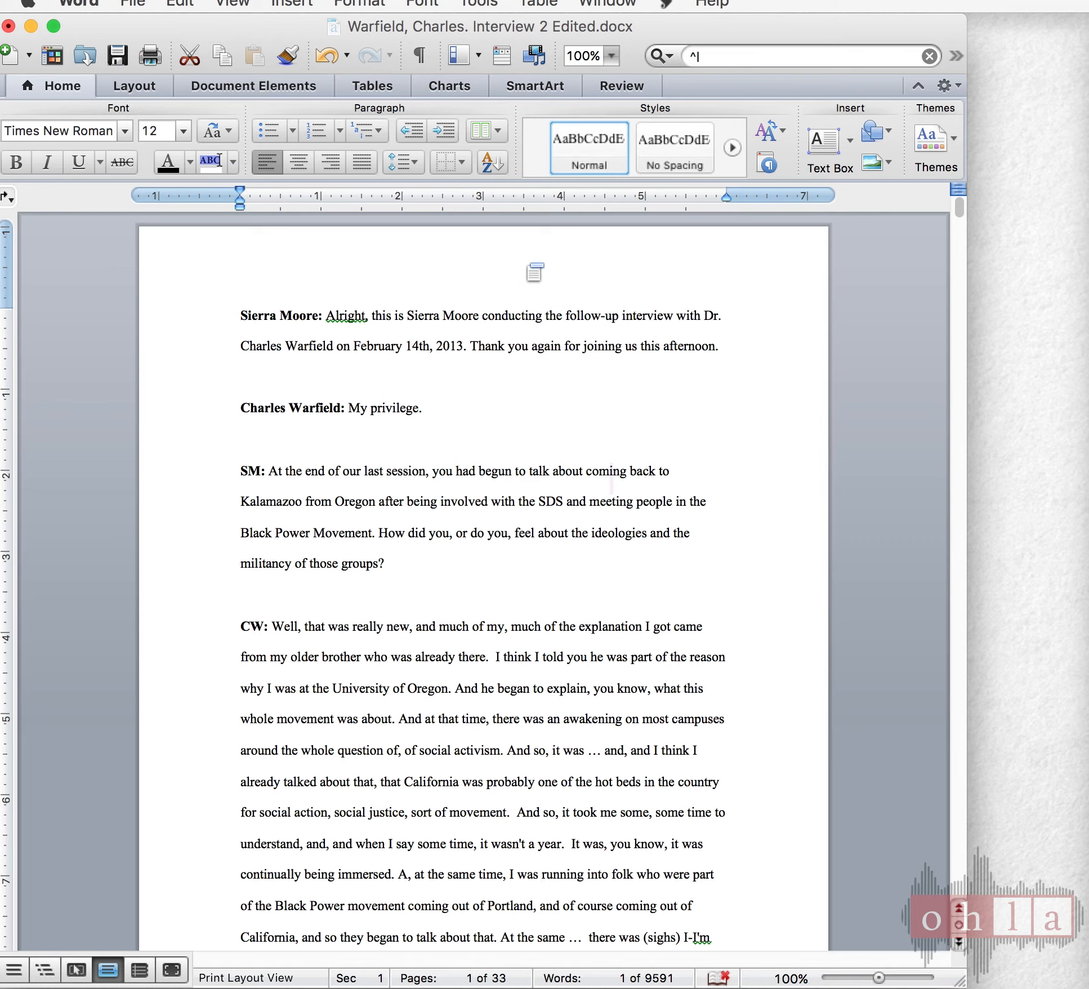
Step: Save a copy of the transcript to the Desktop in Plain Text (.txt) format, keeping the document's file name
left_click(133, 3)
left_click(195, 199)
left_click(132, 4)
left_click(175, 187)
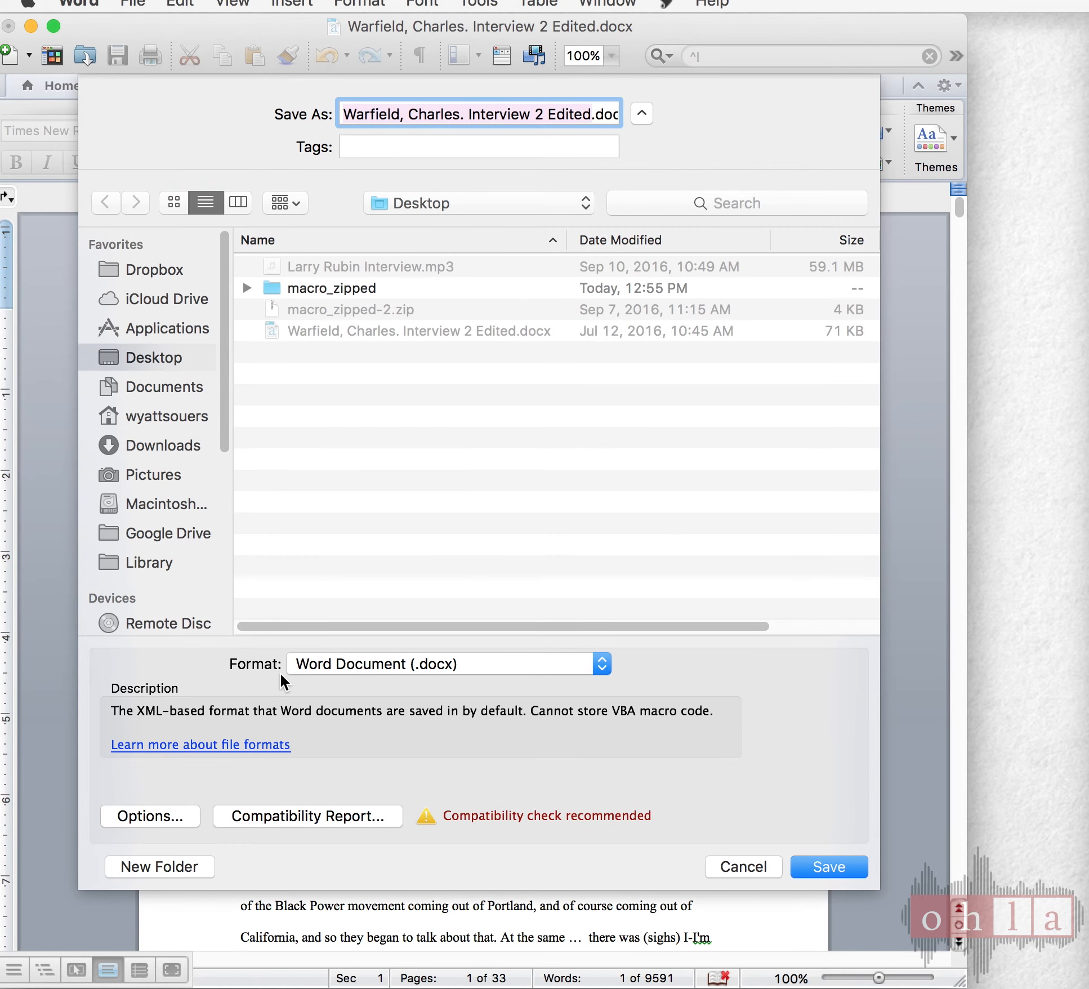
left_click(341, 668)
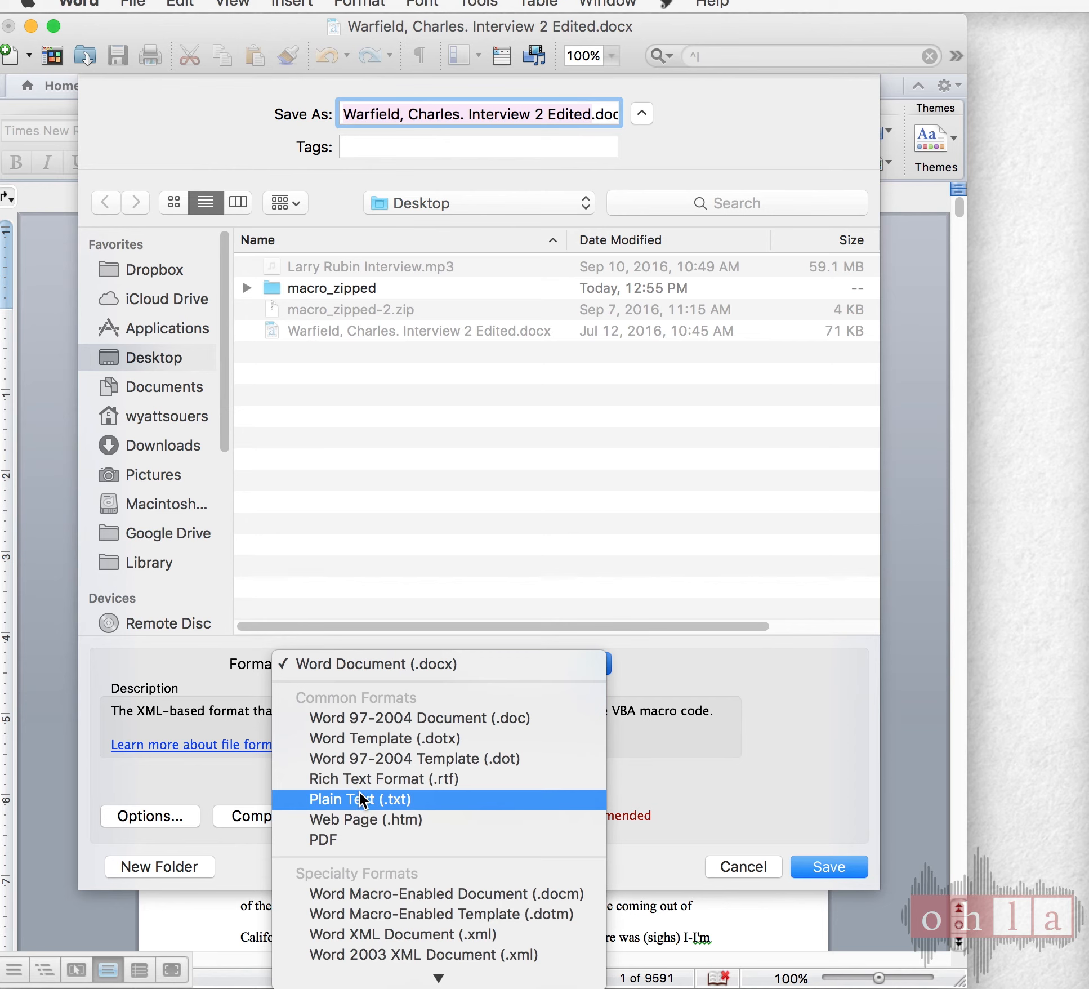
left_click(360, 794)
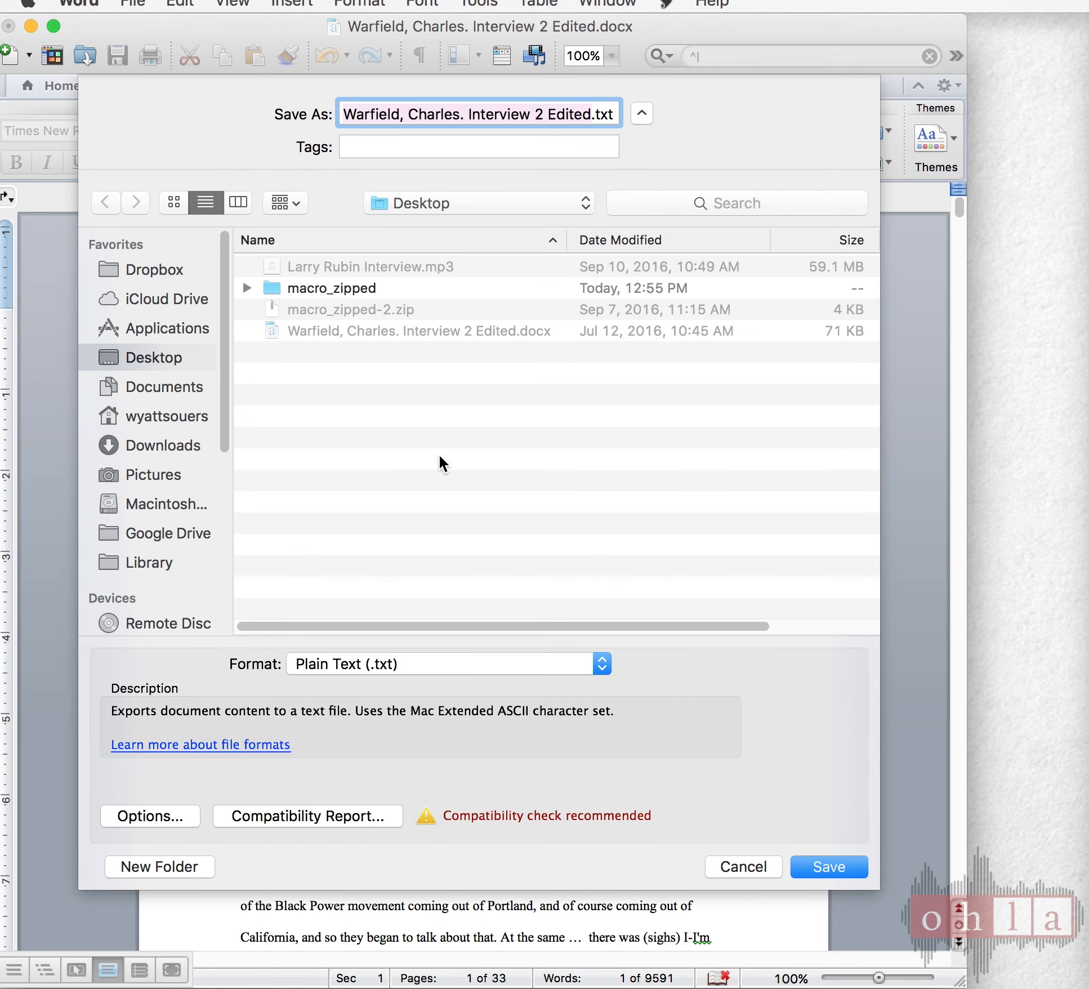
left_click(823, 869)
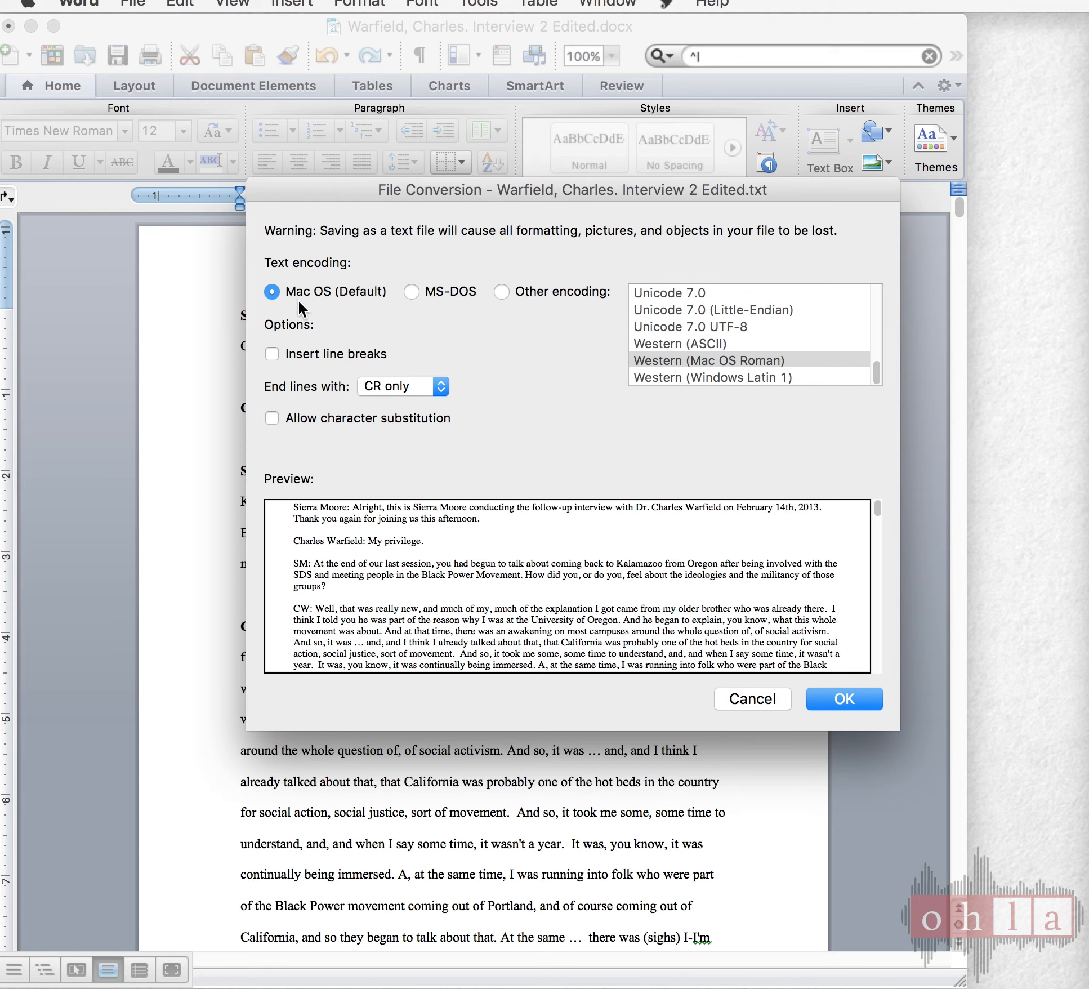
Step: Convert the text file with Unicode 7.0 UTF-8 encoding and CR / LF line endings
left_click(501, 291)
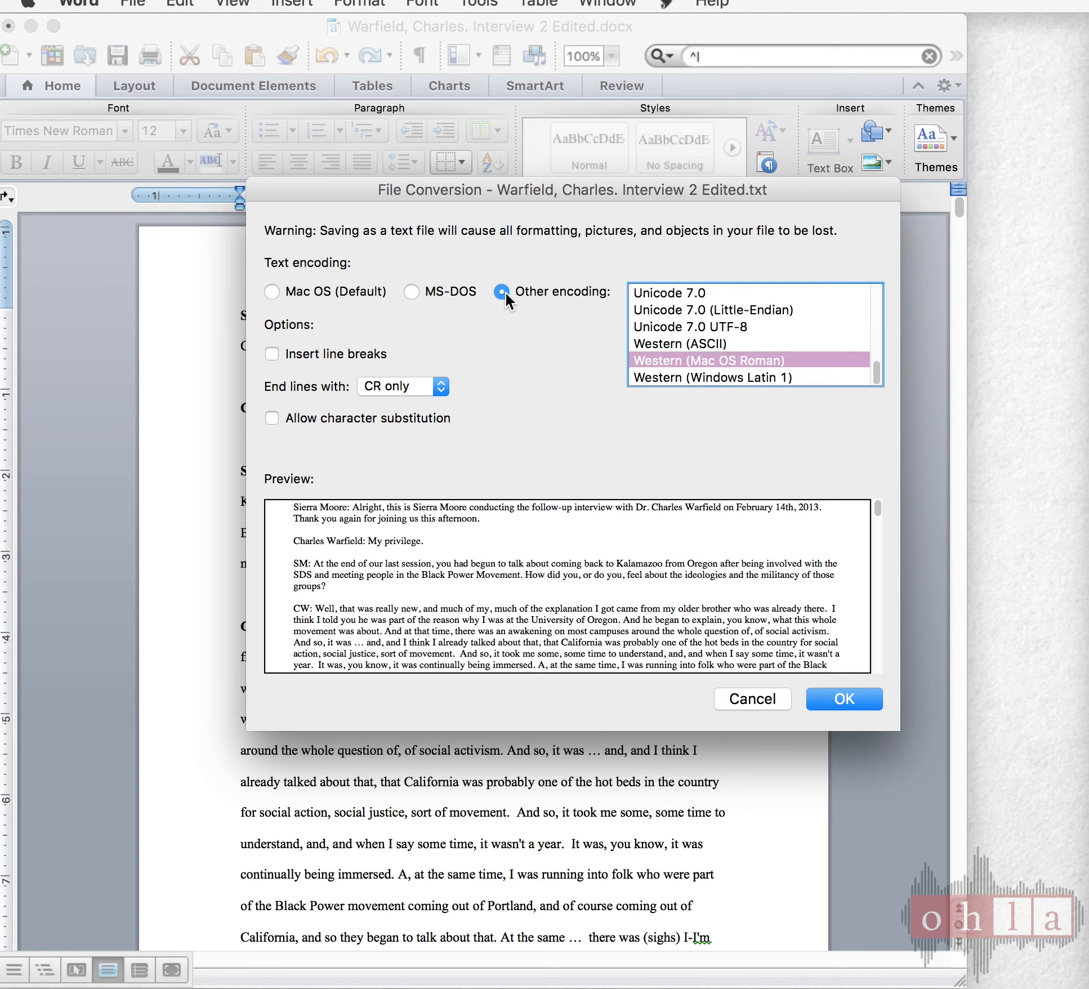
left_click(668, 329)
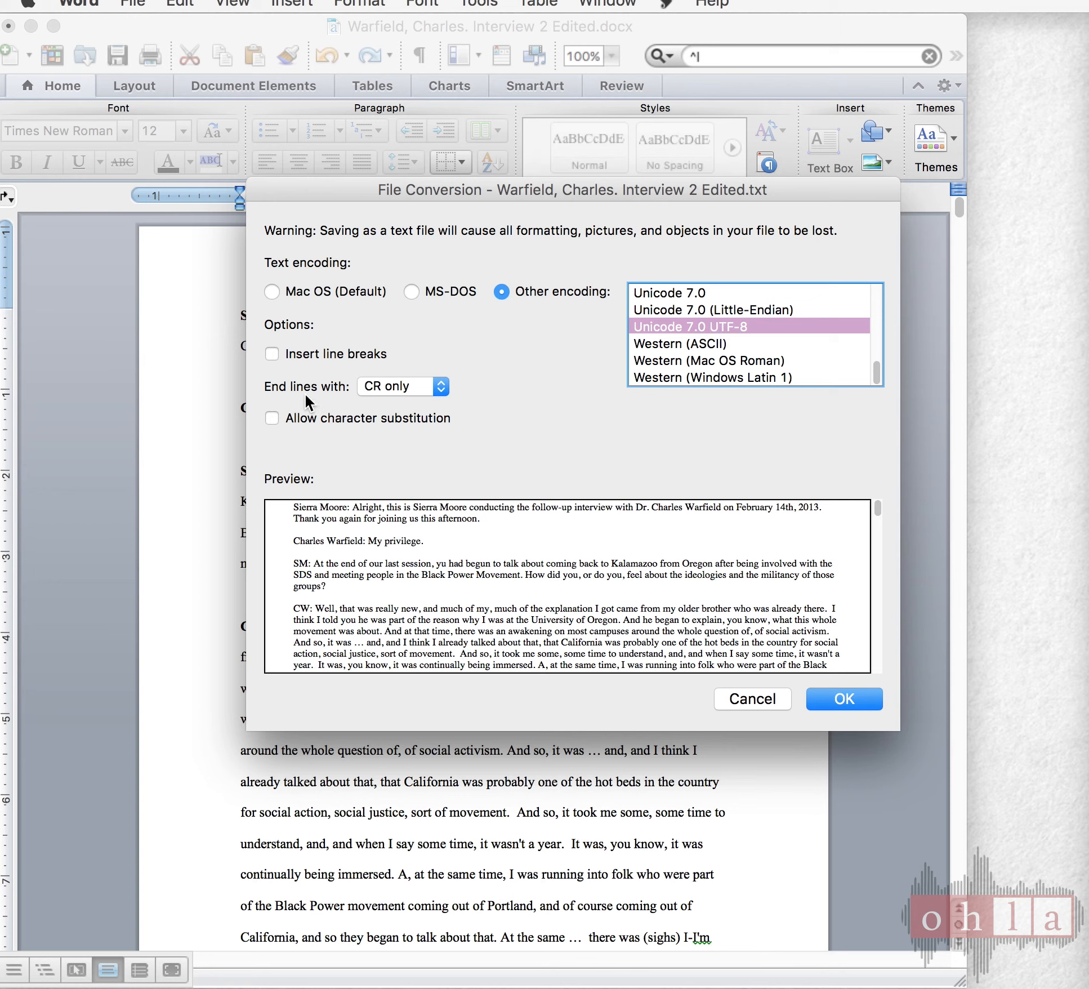
left_click(373, 392)
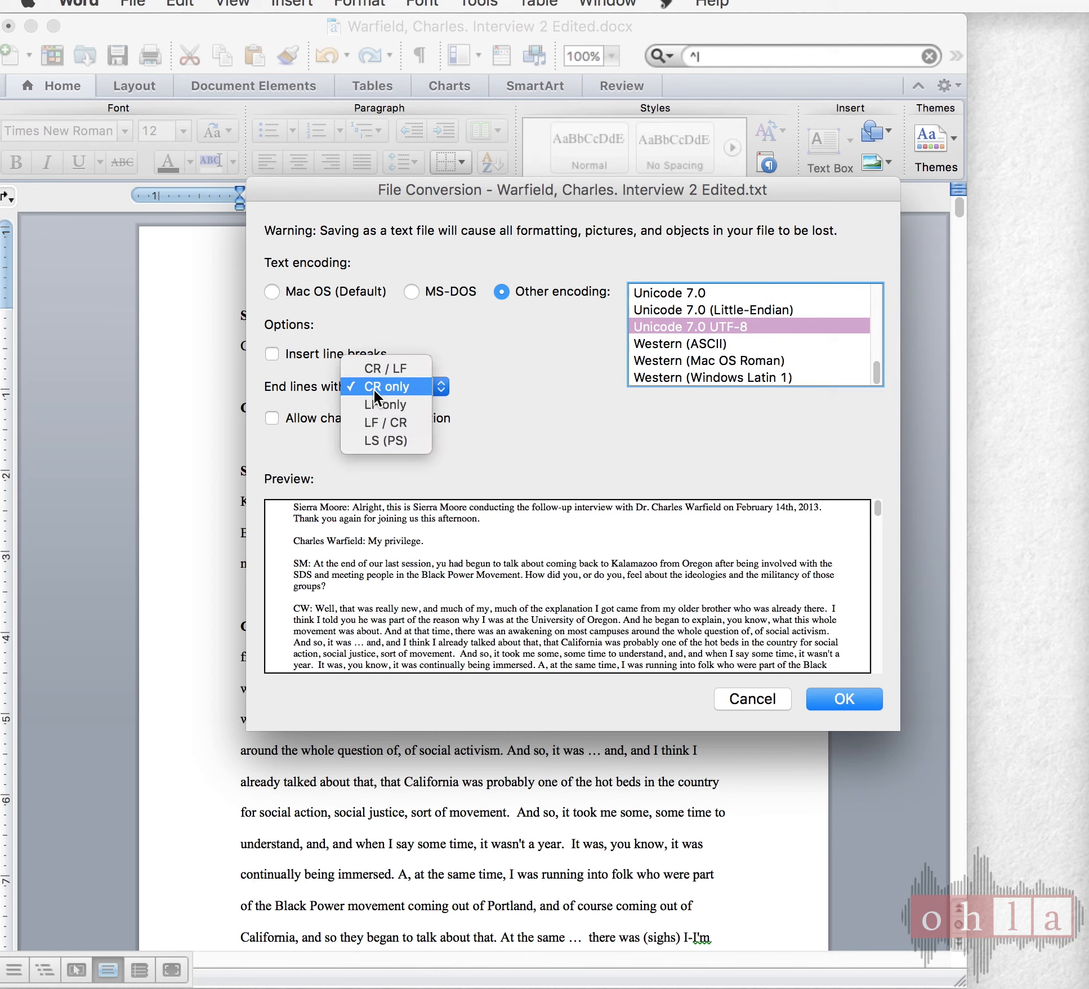
left_click(374, 382)
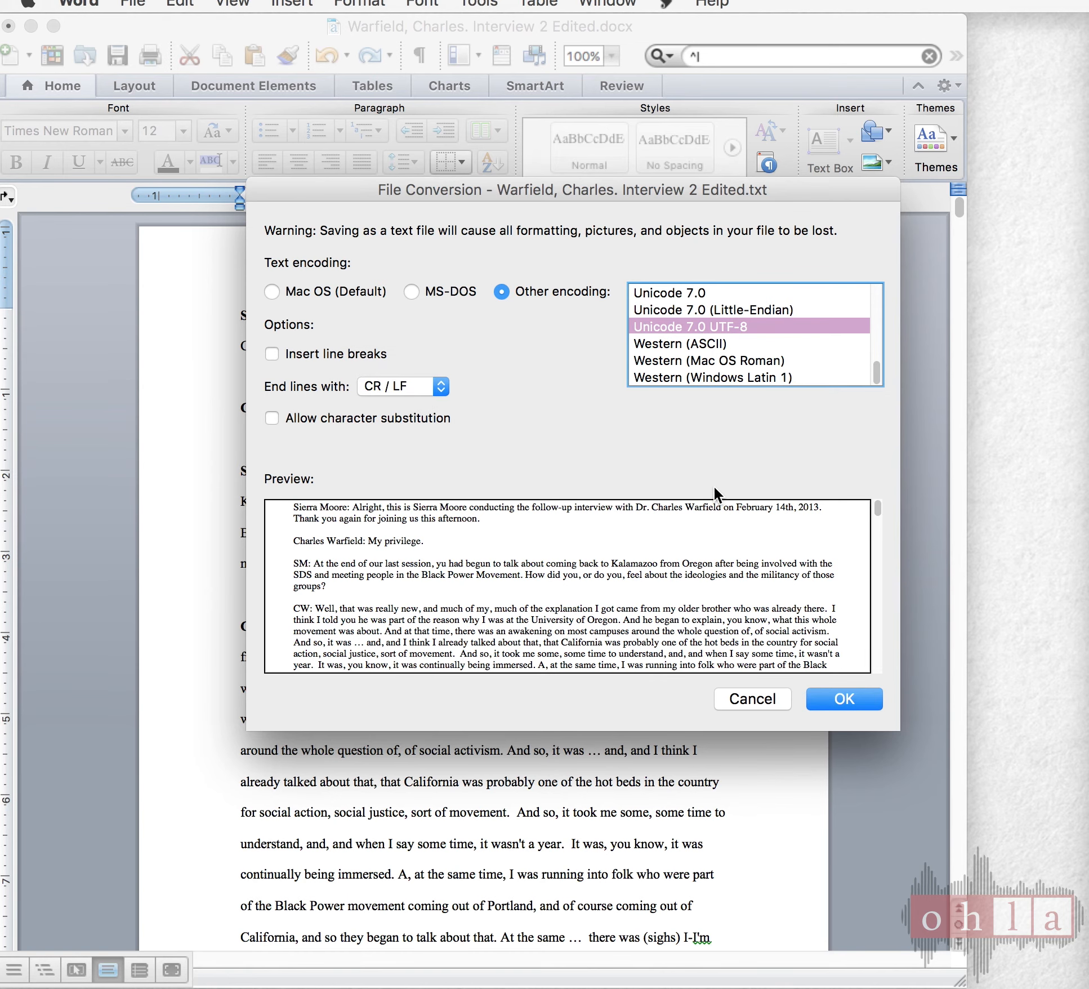
left_click(848, 703)
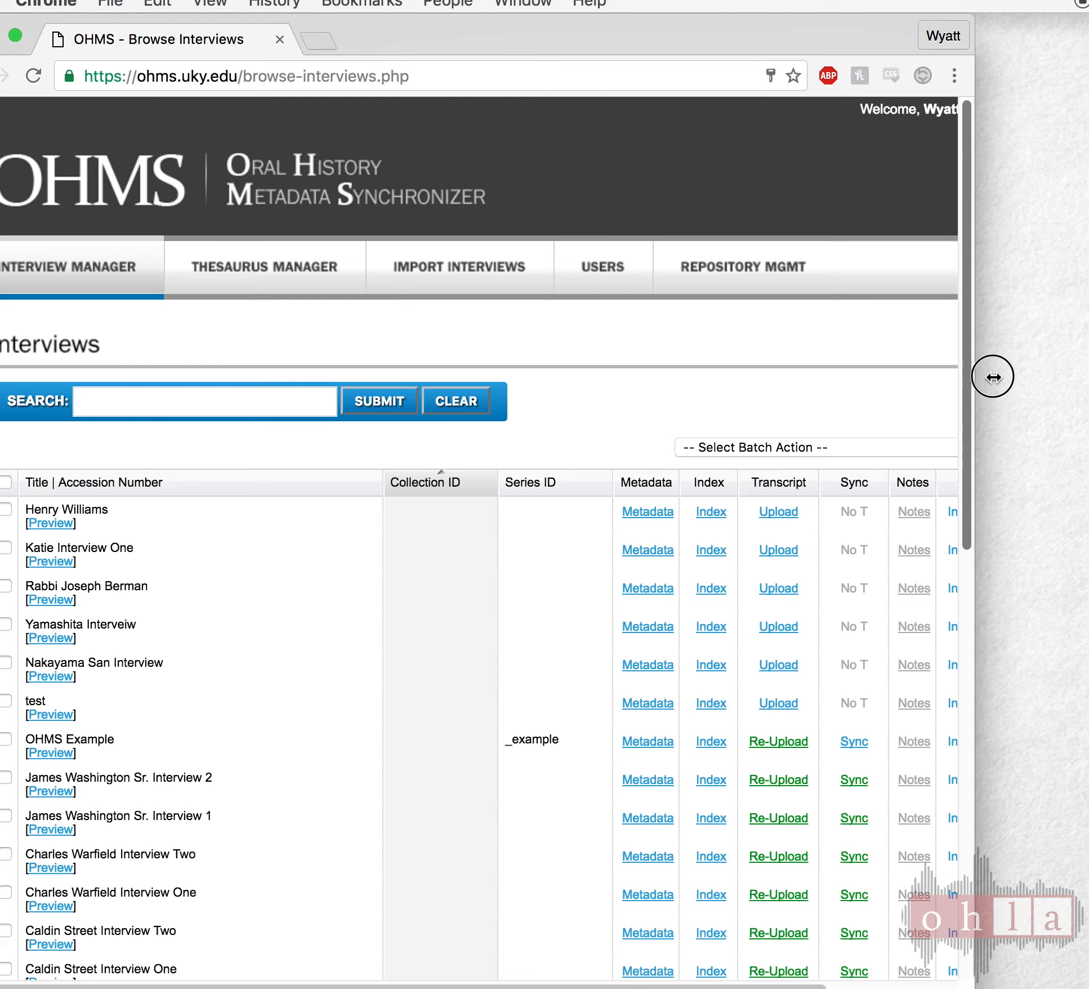
Step: Switch to the OHMS interview list in Chrome, widen the window and upload the saved .txt file from the Desktop as the test interview's transcript
left_click_drag(992, 372, 1088, 397)
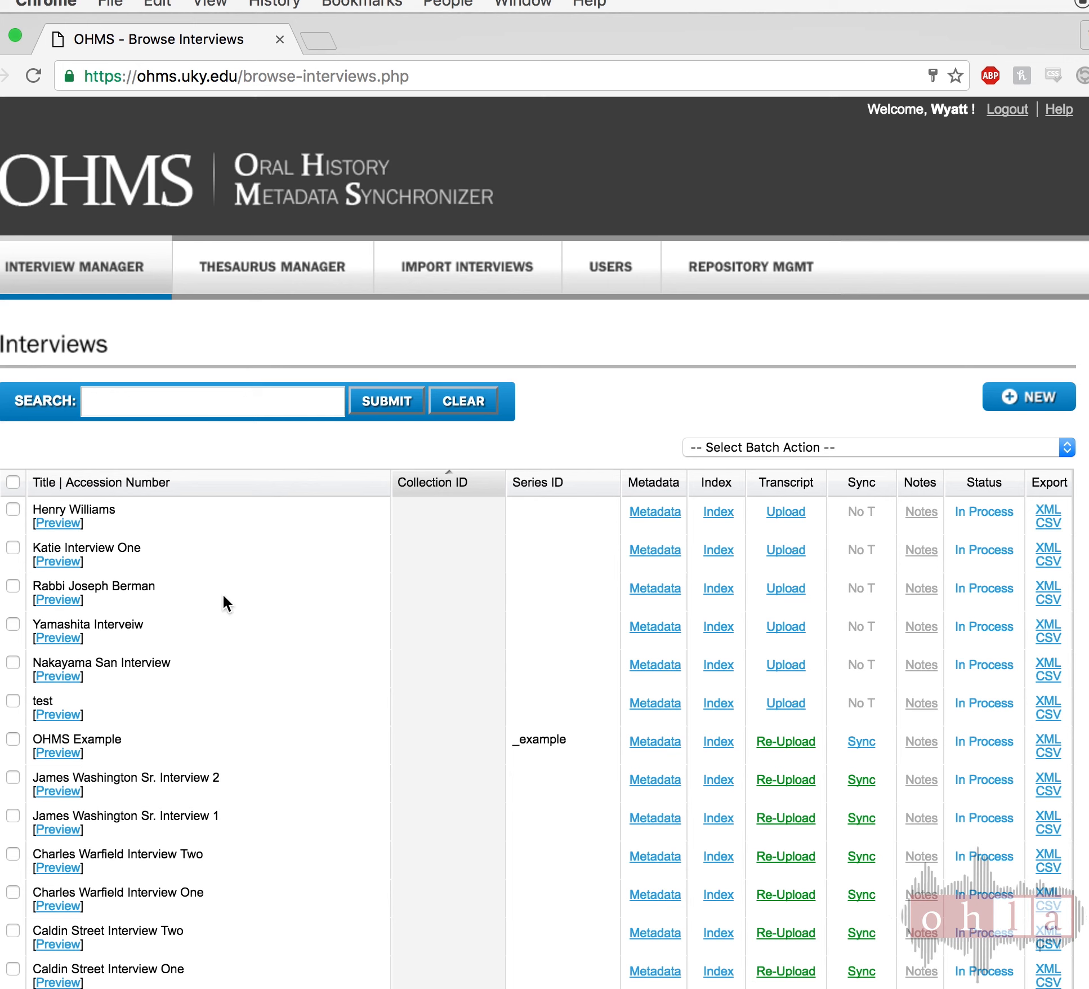
left_click(67, 698)
left_click(794, 703)
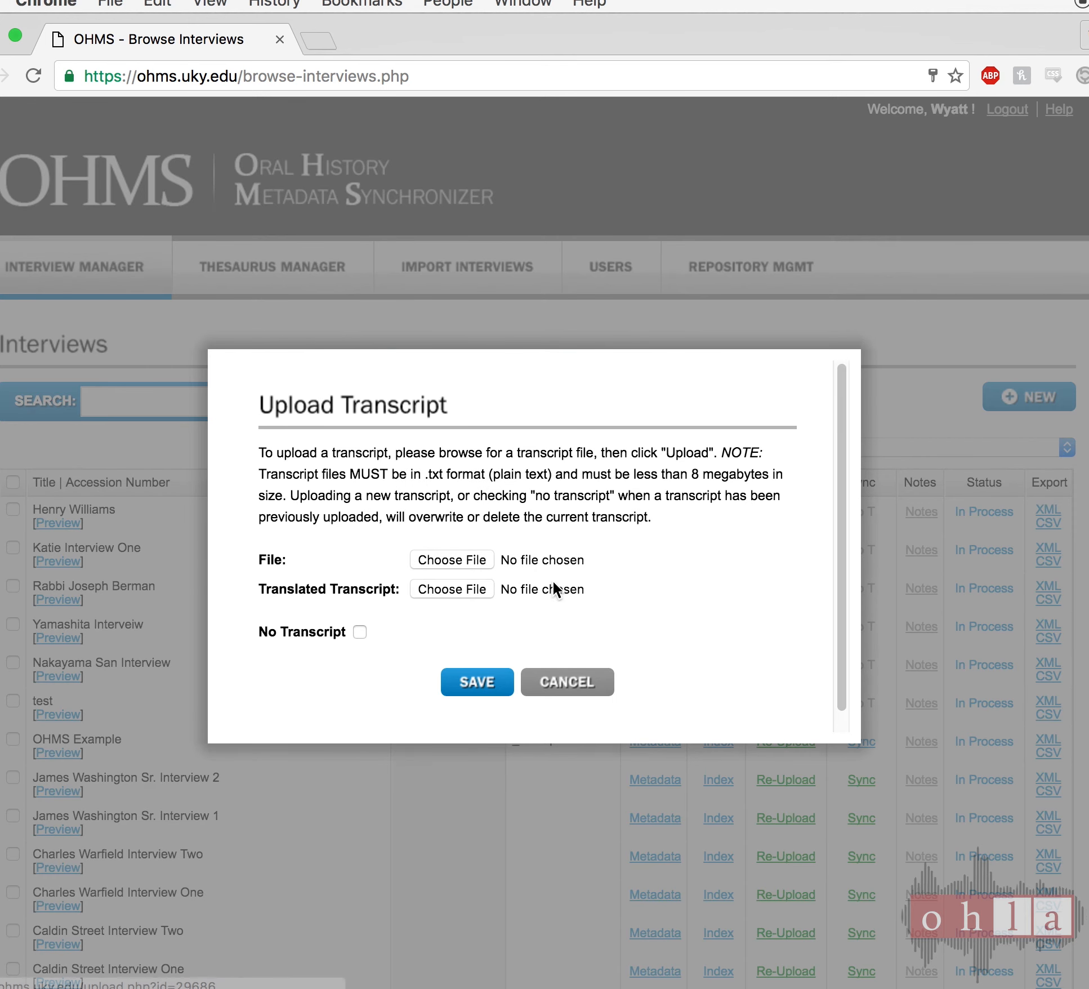
left_click(464, 560)
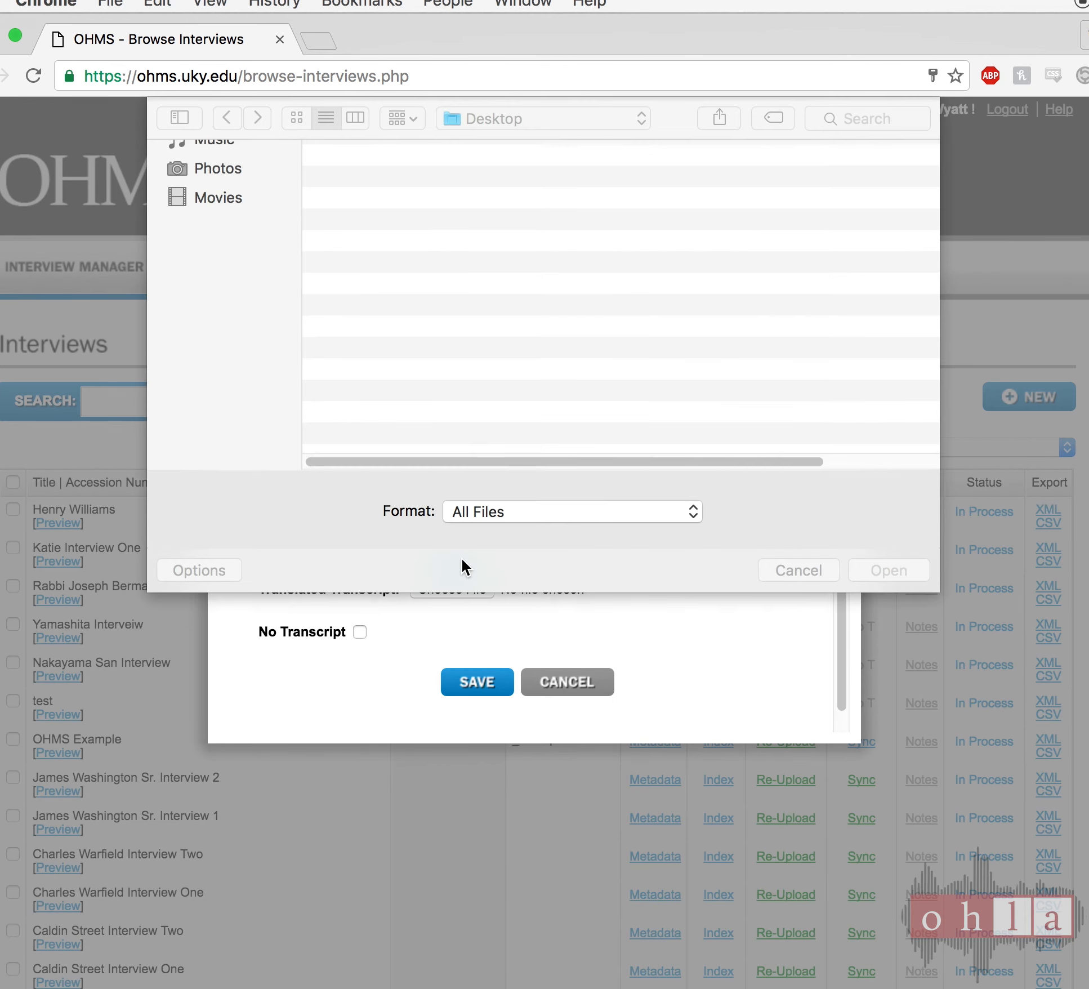
left_click(553, 285)
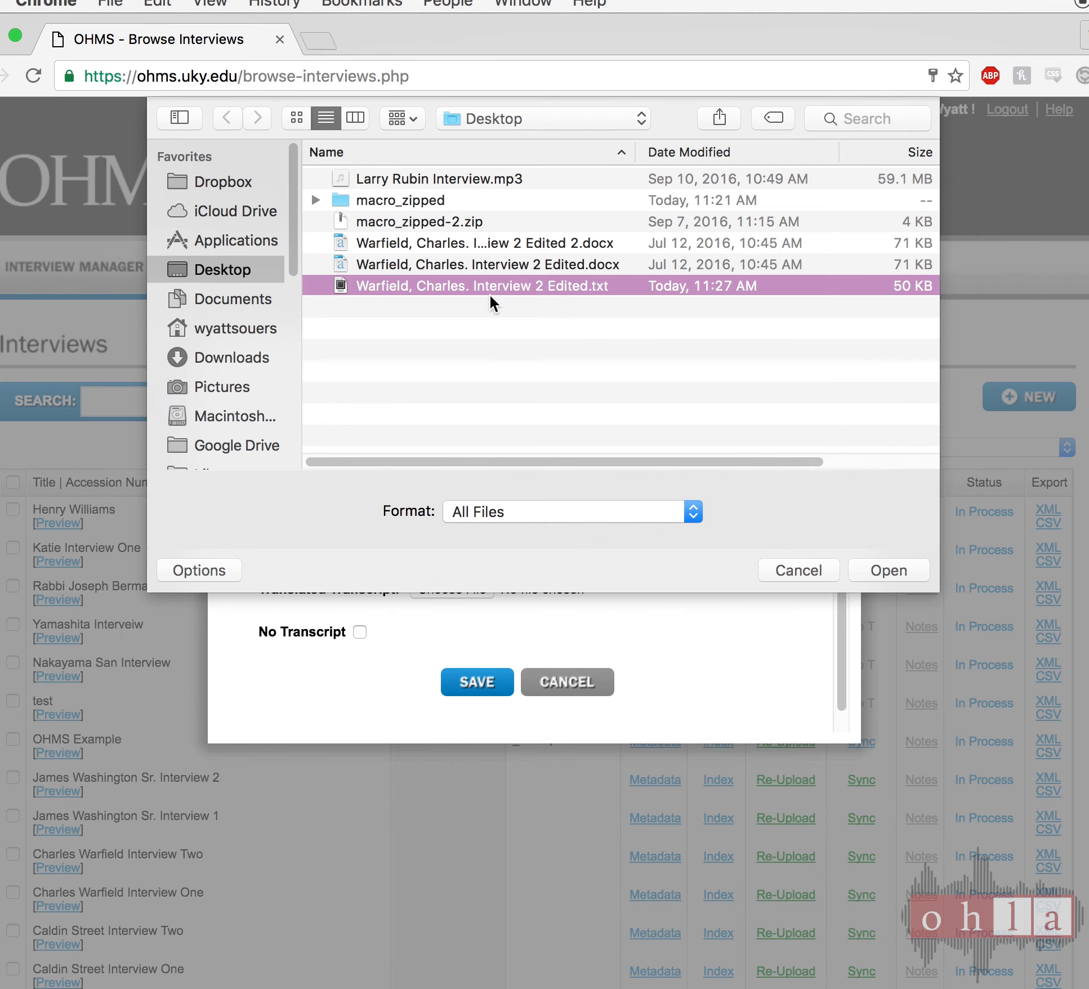
left_click(886, 580)
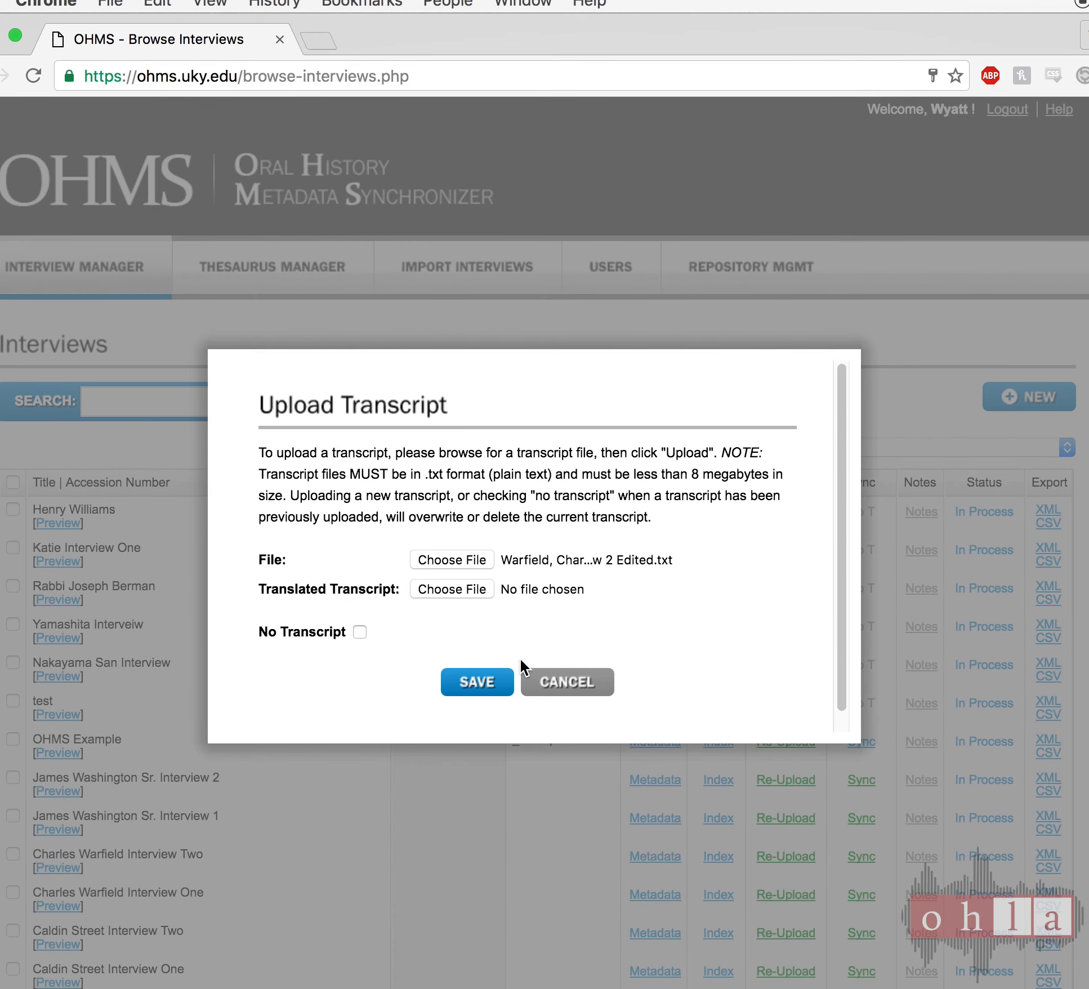
left_click(495, 674)
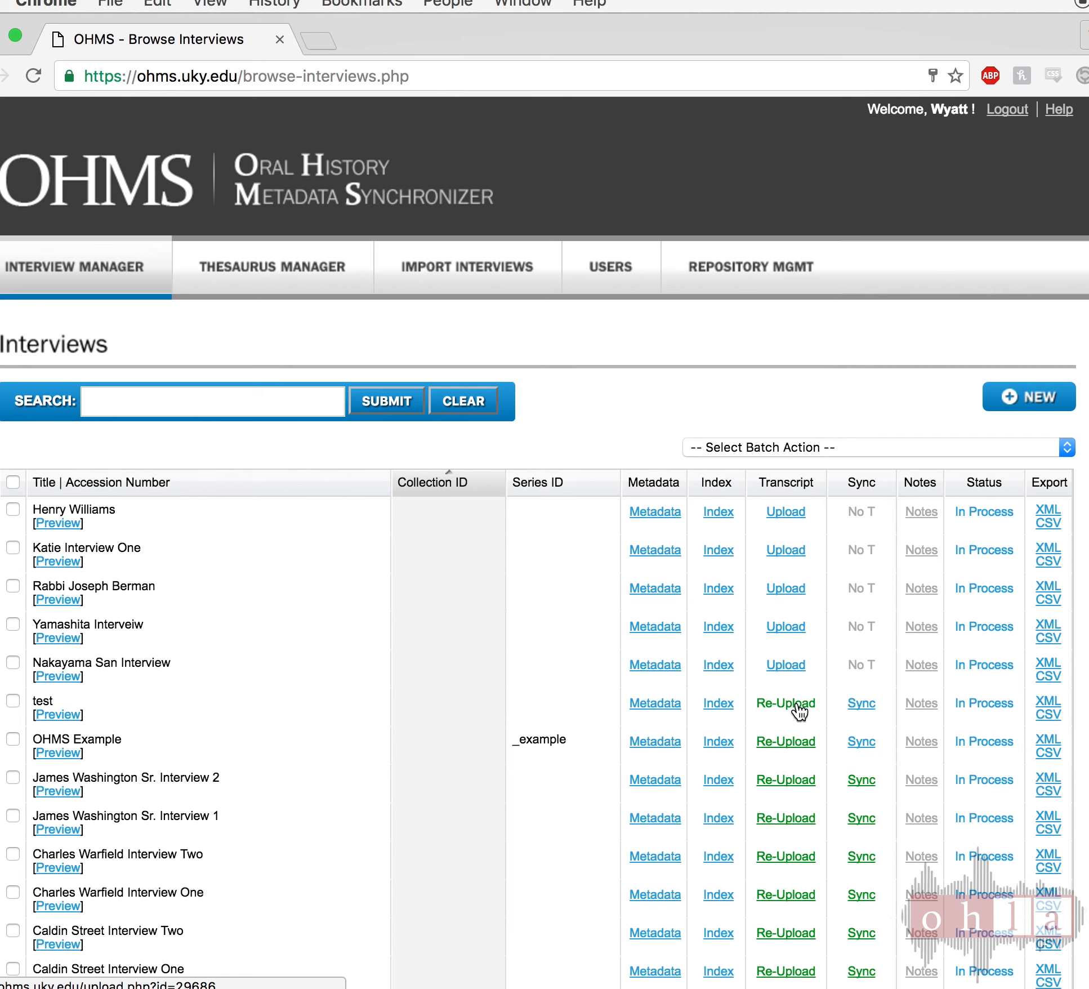
left_click_drag(811, 659, 769, 662)
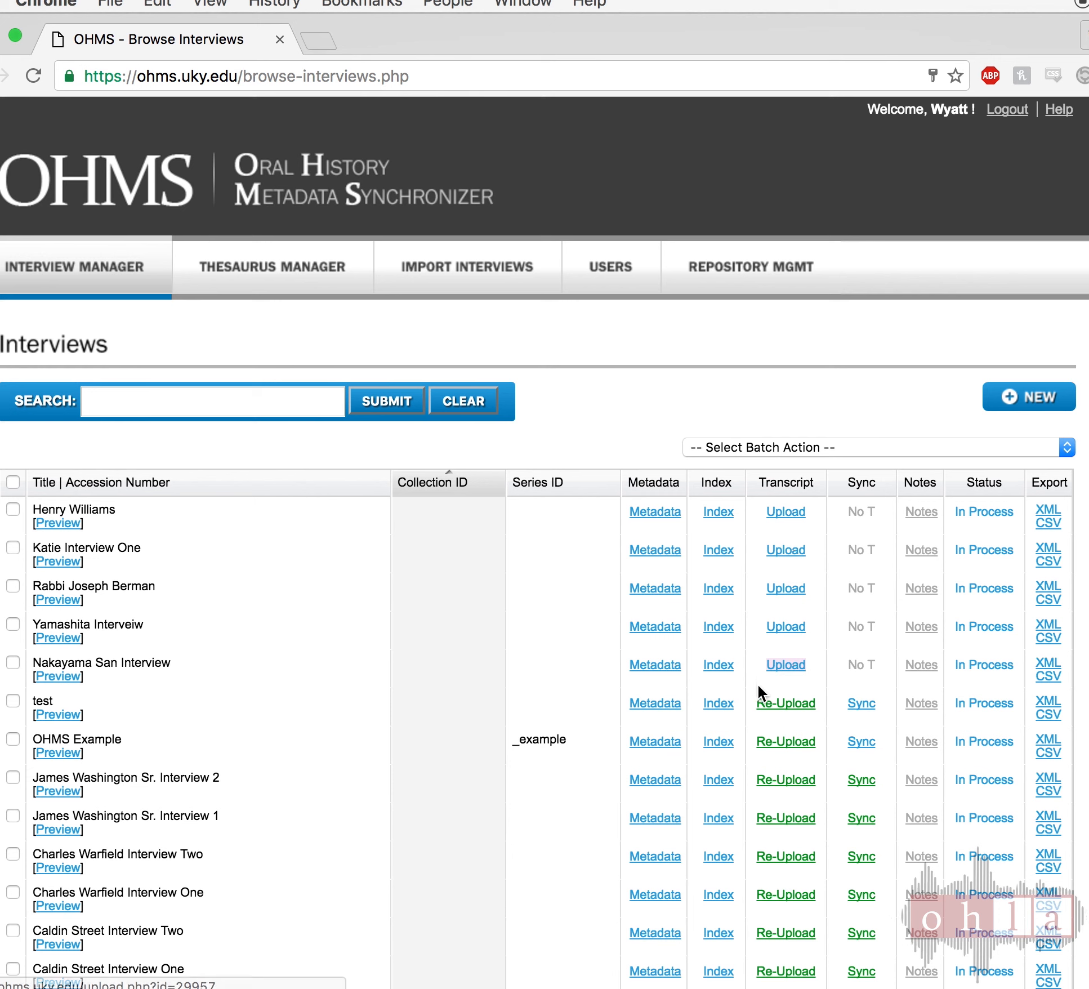
left_click(758, 681)
left_click(748, 695)
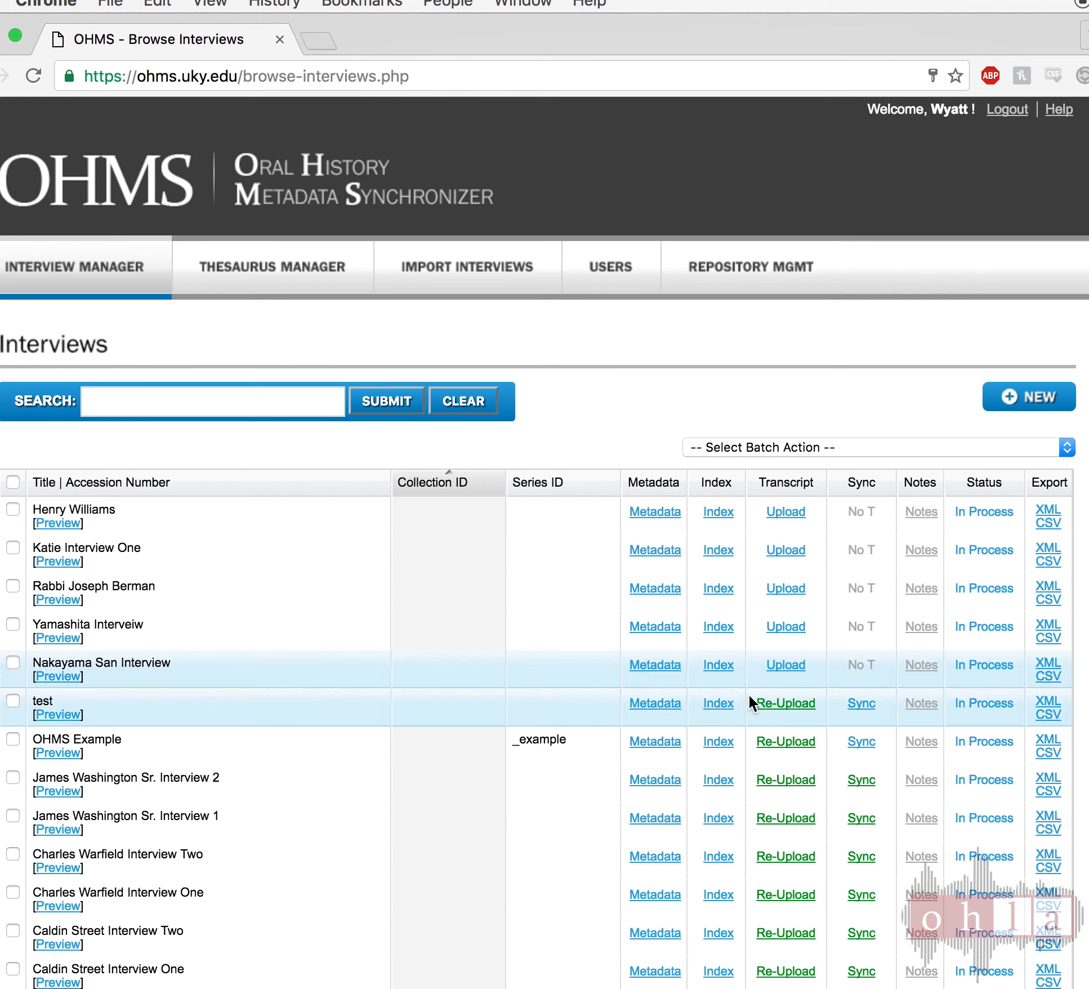